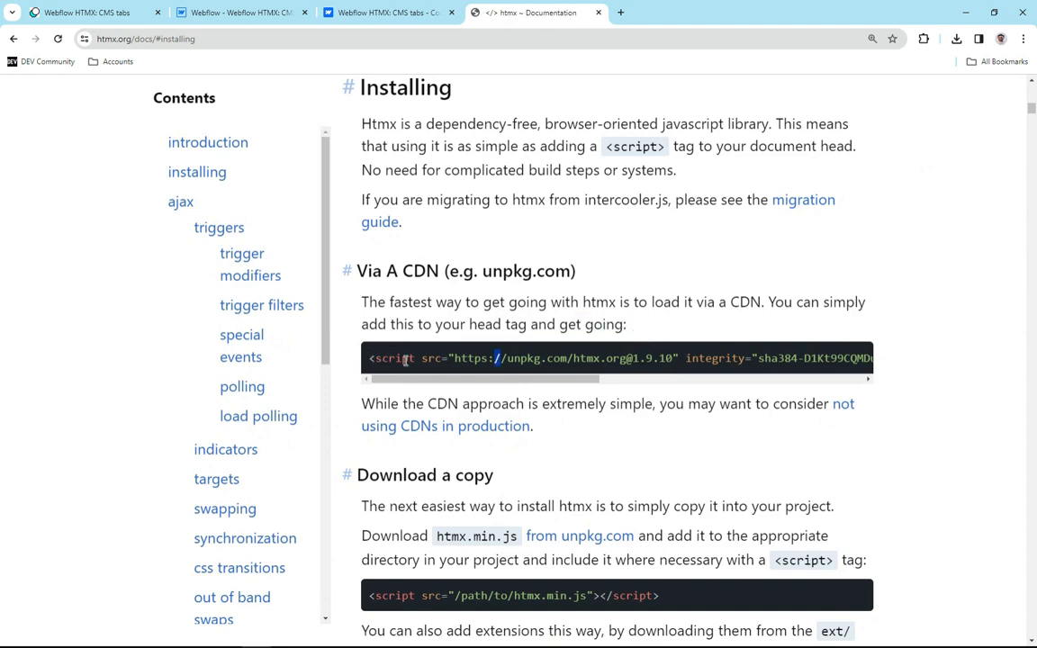
- Review the htmx CDN script tag in the installation docs, switching to the Webflow designer
drag(365, 358, 871, 358)
click(248, 14)
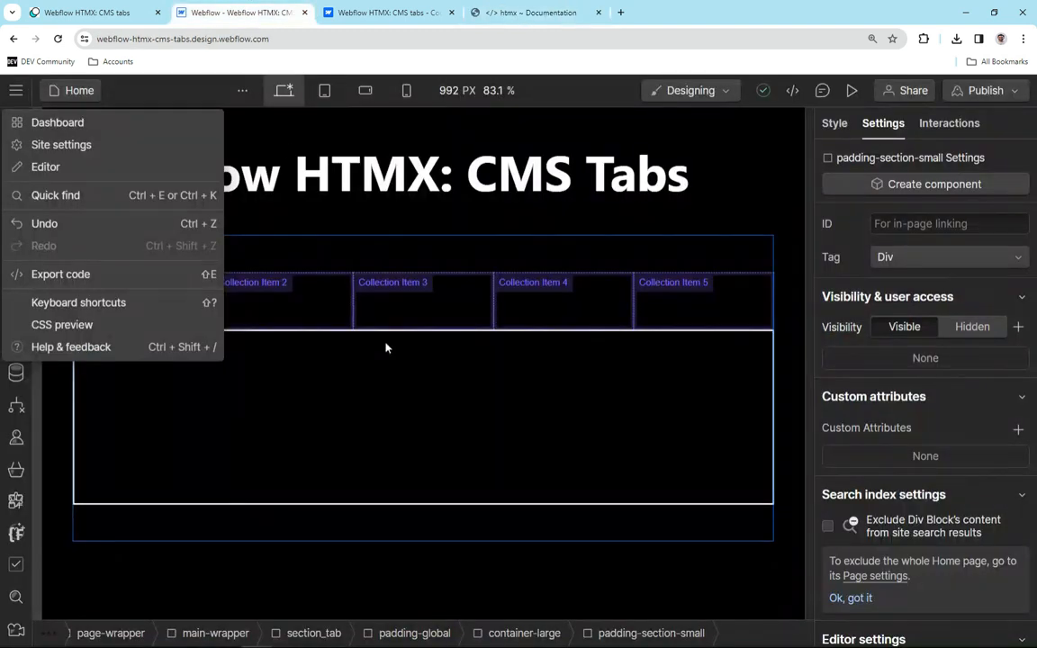
click(387, 13)
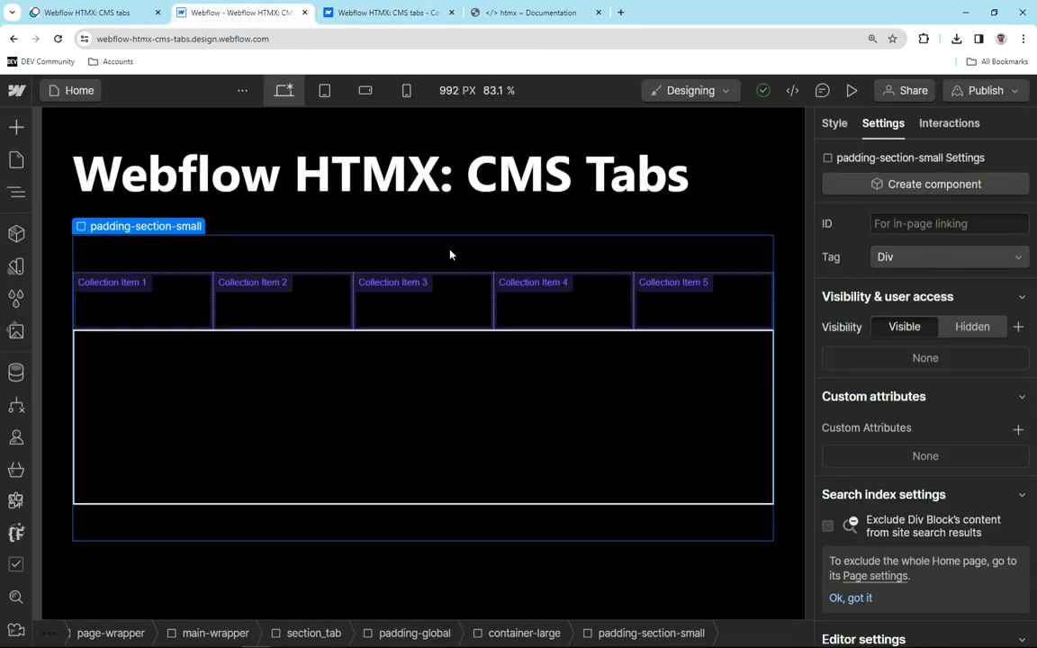
- Examine the home page's element hierarchy and the custom attributes of the tab_content block
key(z)
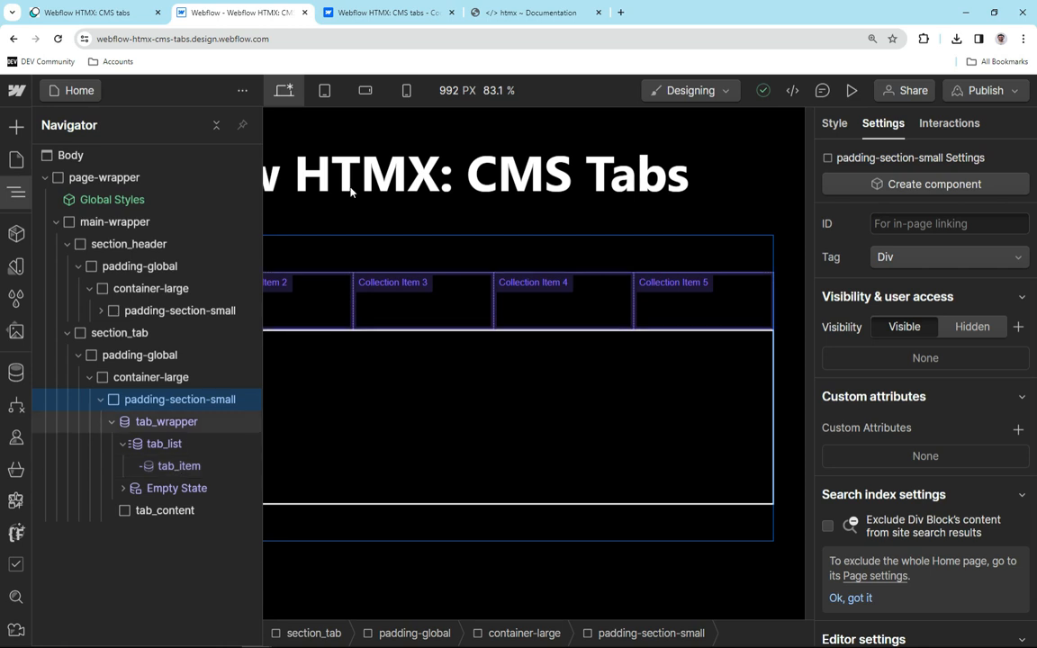
click(281, 349)
click(17, 192)
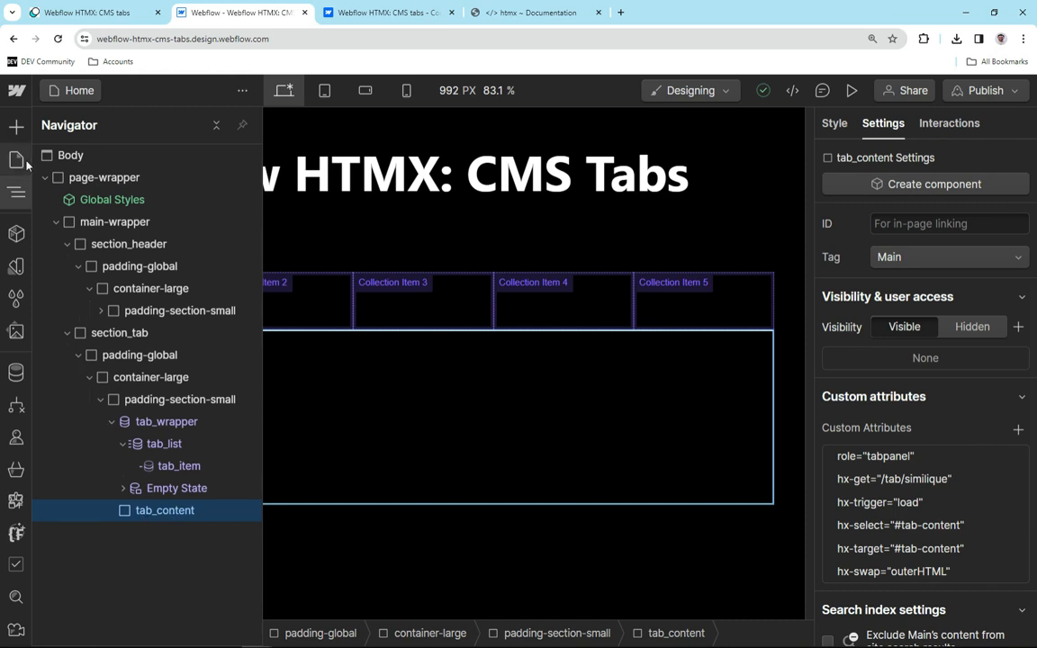
- Review the items in the Tabs collection and the Tabs Template page, returning to the Home page
click(16, 371)
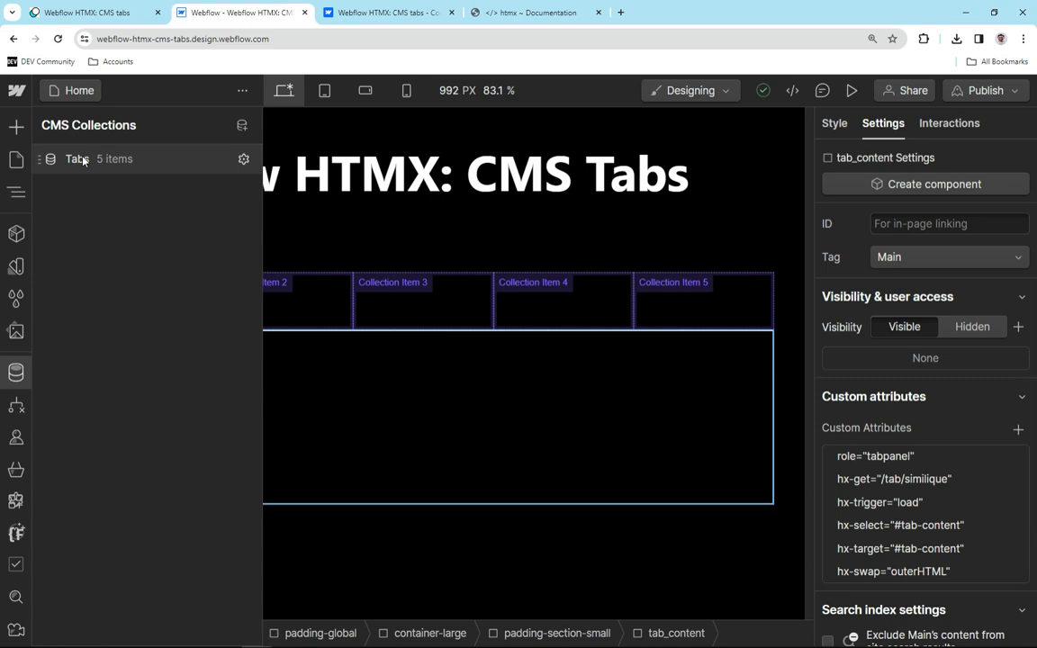
click(81, 159)
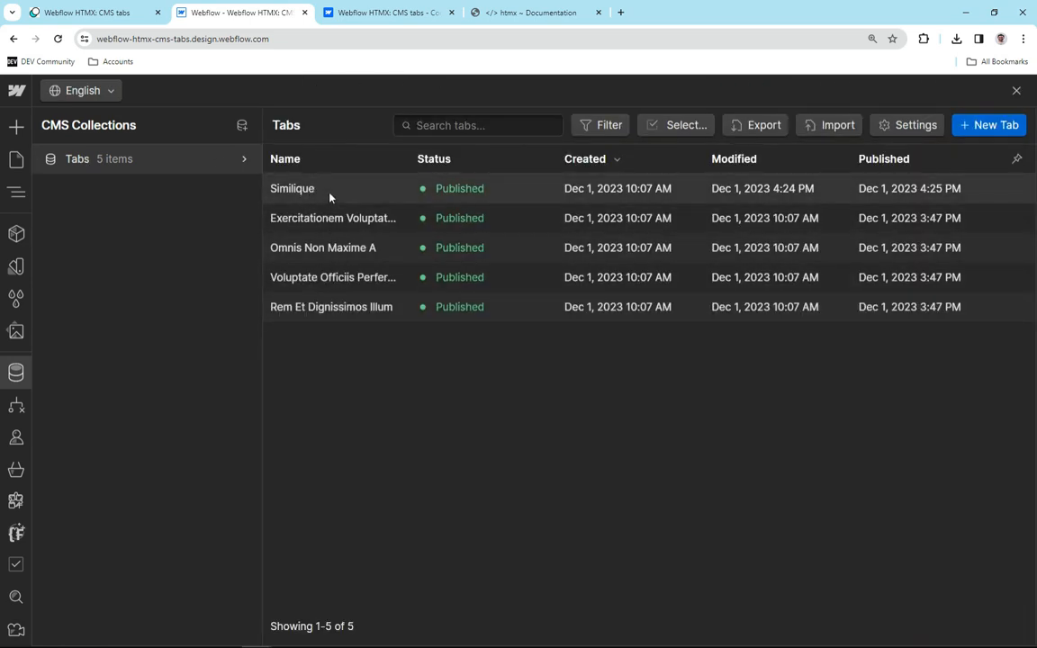
click(17, 159)
click(127, 362)
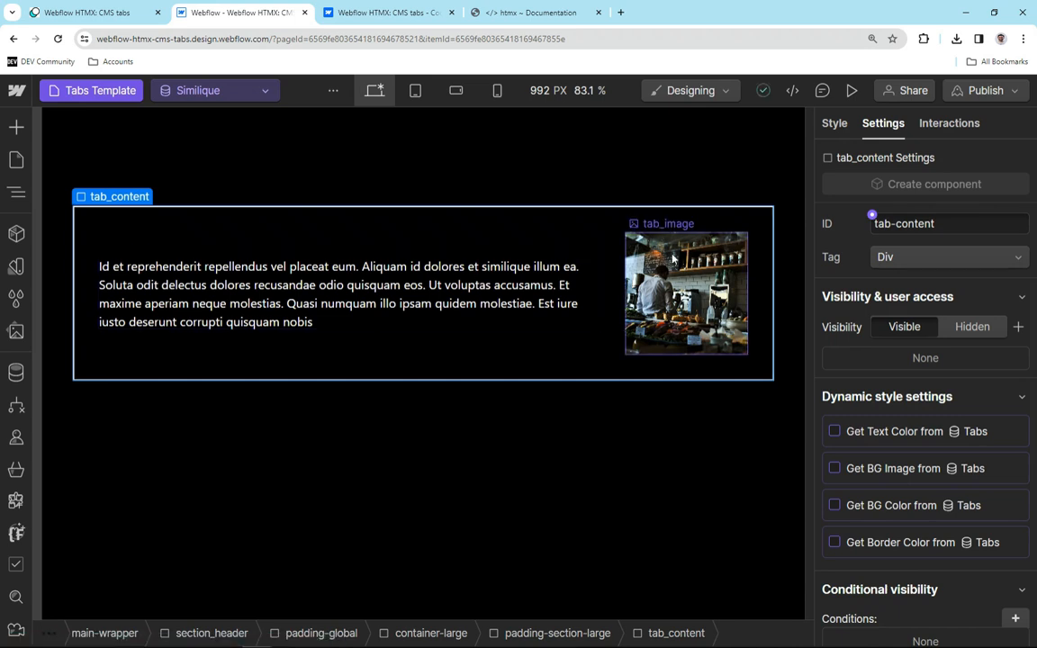
click(16, 160)
click(120, 232)
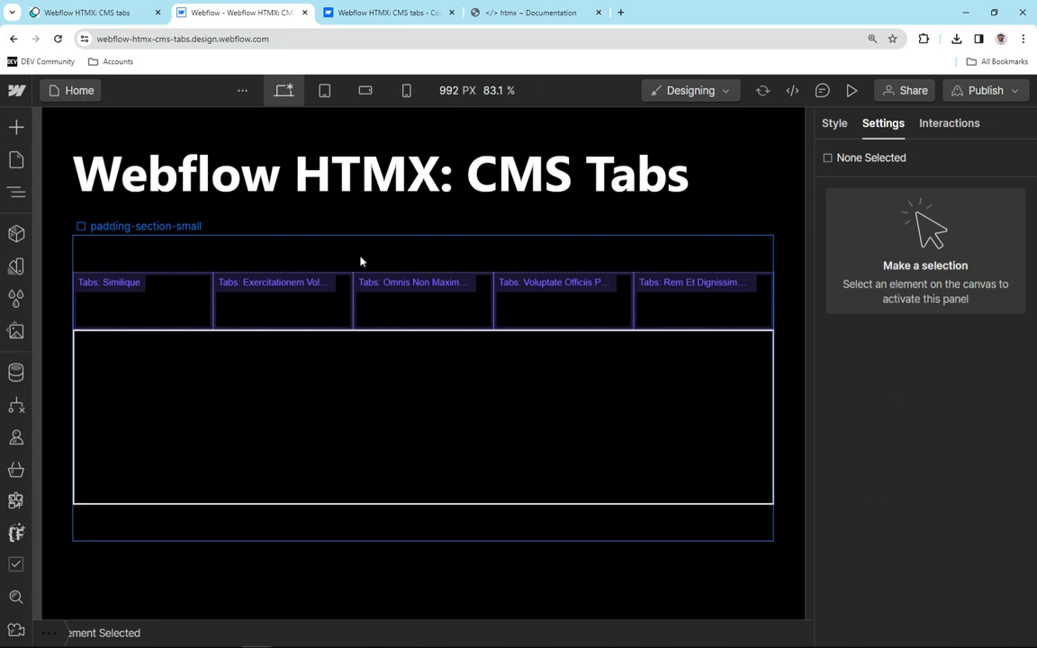
- Insert an Embed element inside the first tab_item of the collection list and assign it the class tab_embed
click(192, 300)
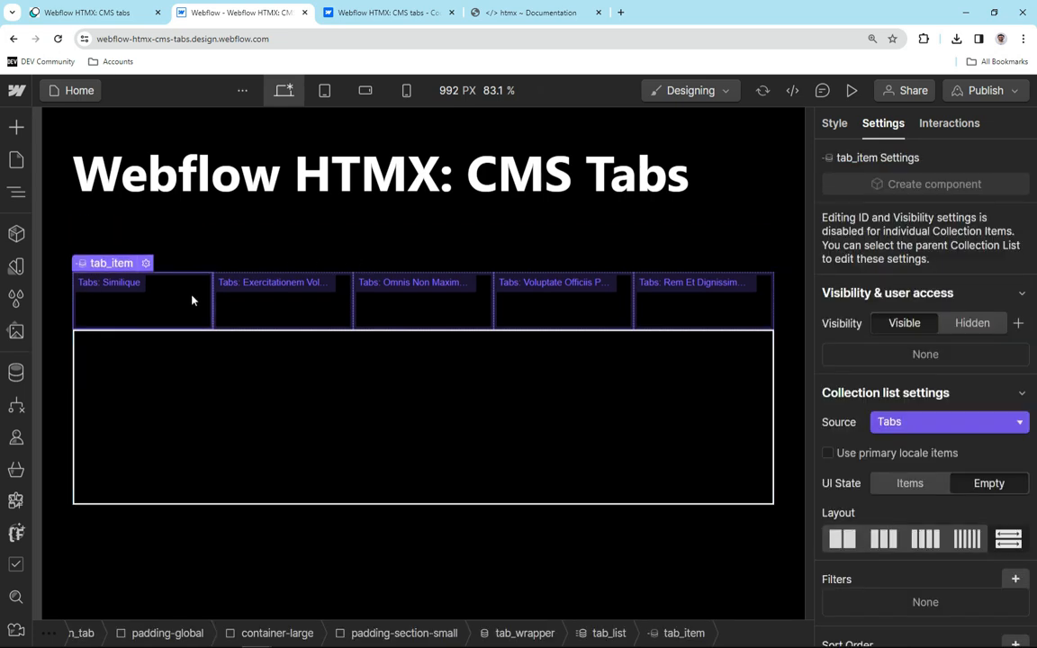
key(ctrl+k)
text(em)
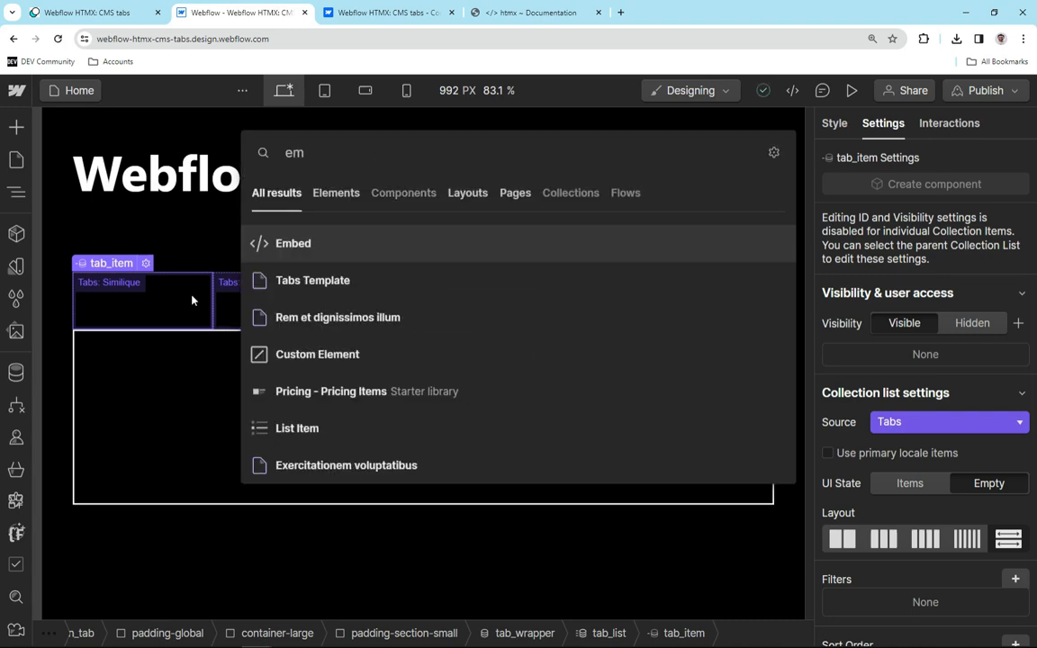
click(336, 255)
key(Escape)
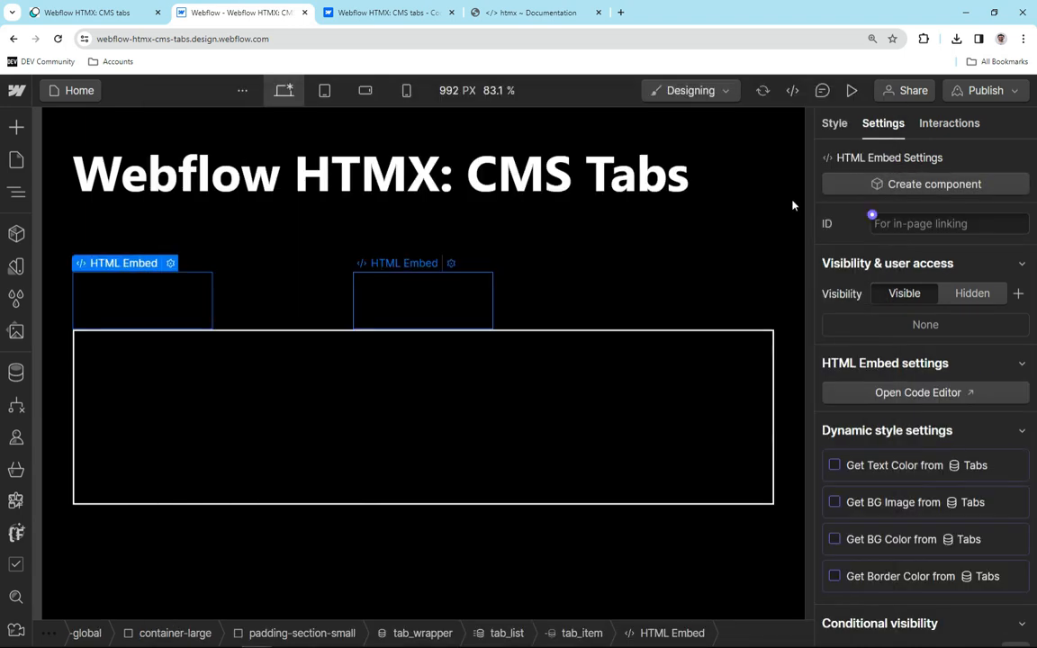
click(837, 126)
click(905, 243)
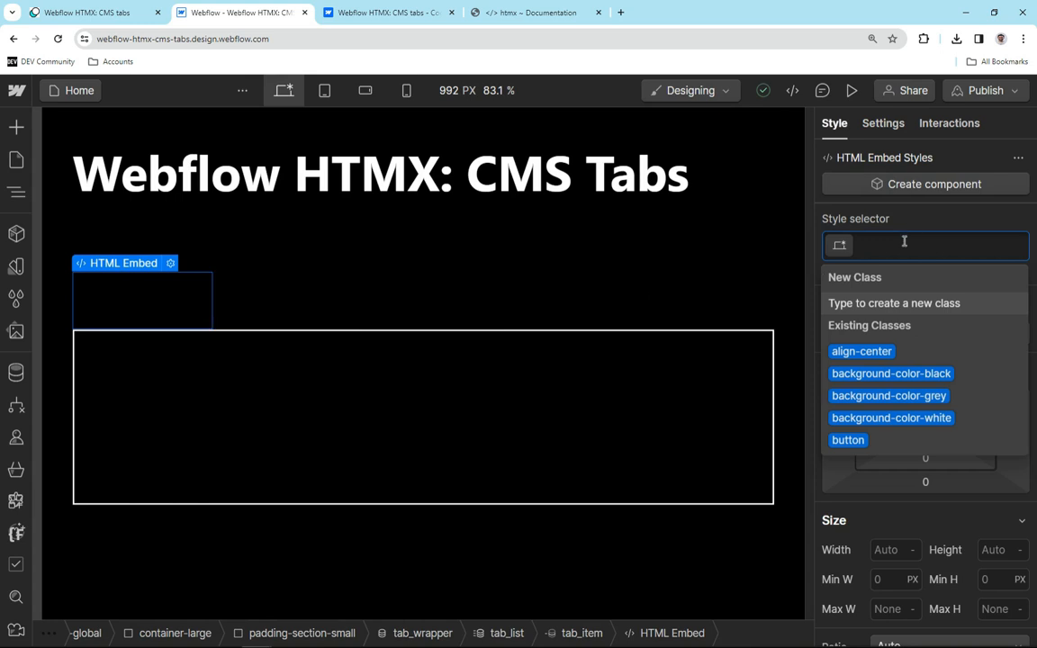
text(tab_)
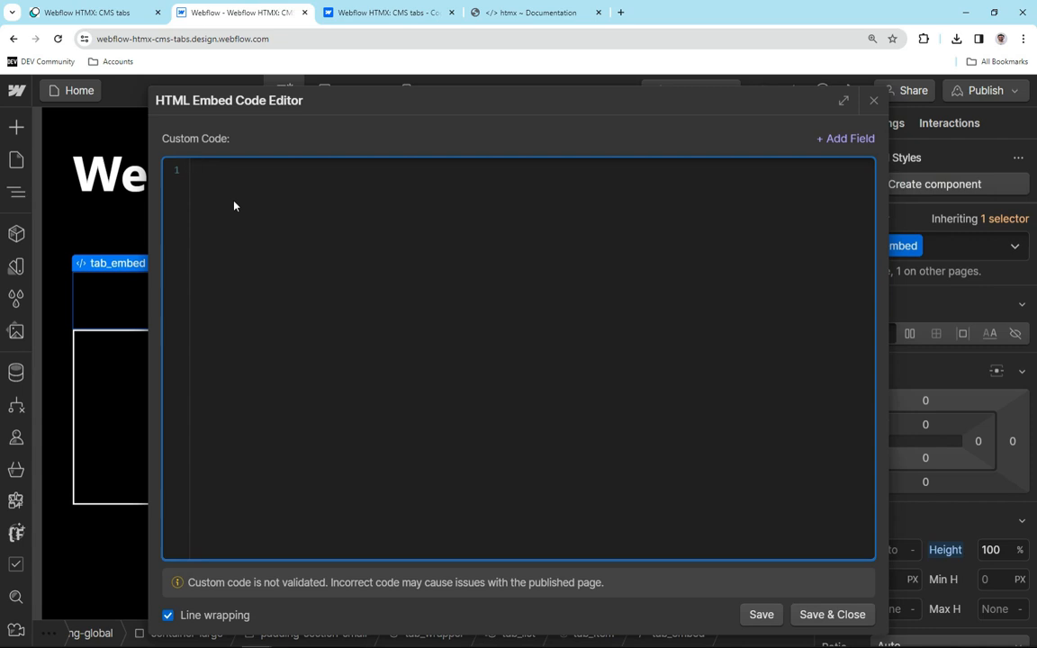
- Write a button element in the embed code with the collection's Name field as its content, and save it
text(<button></button>)
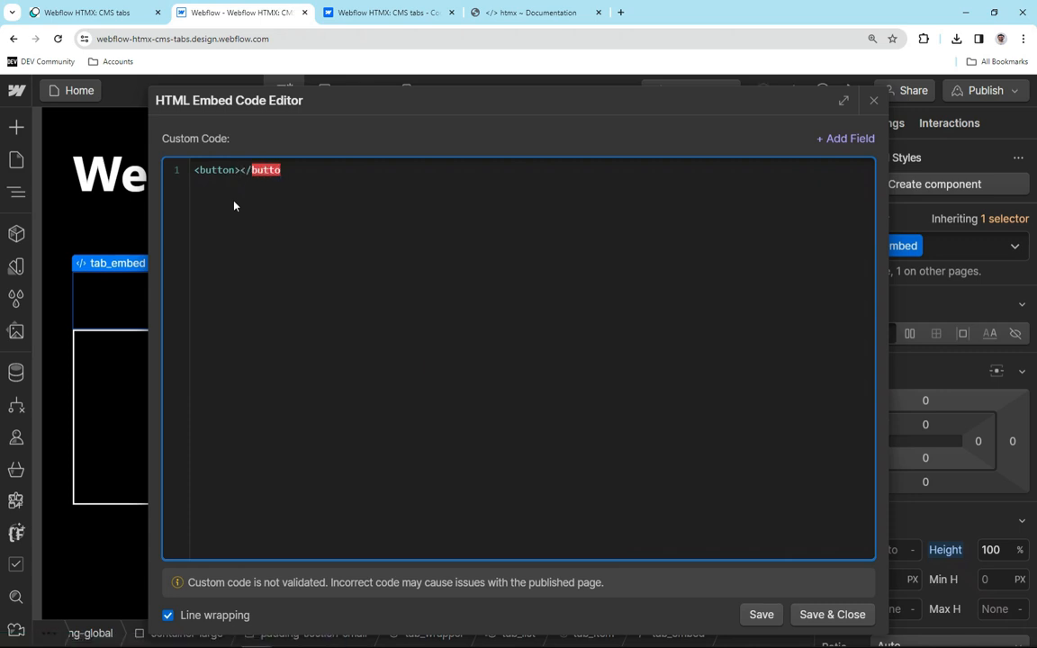
key(Left)
key(Left)
key(Left)
click(846, 139)
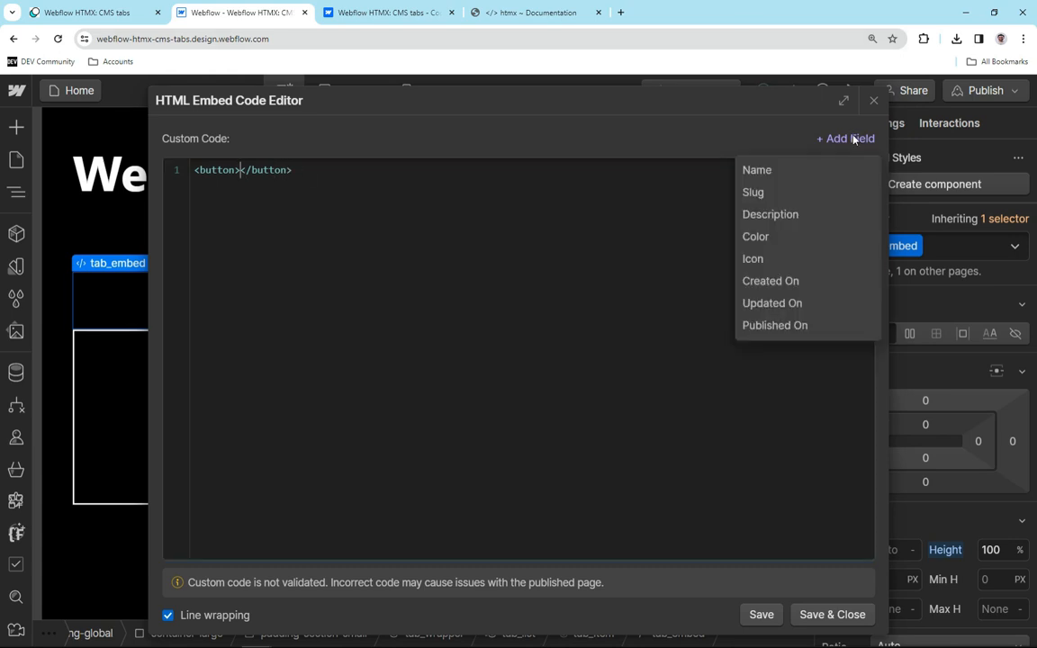
click(798, 168)
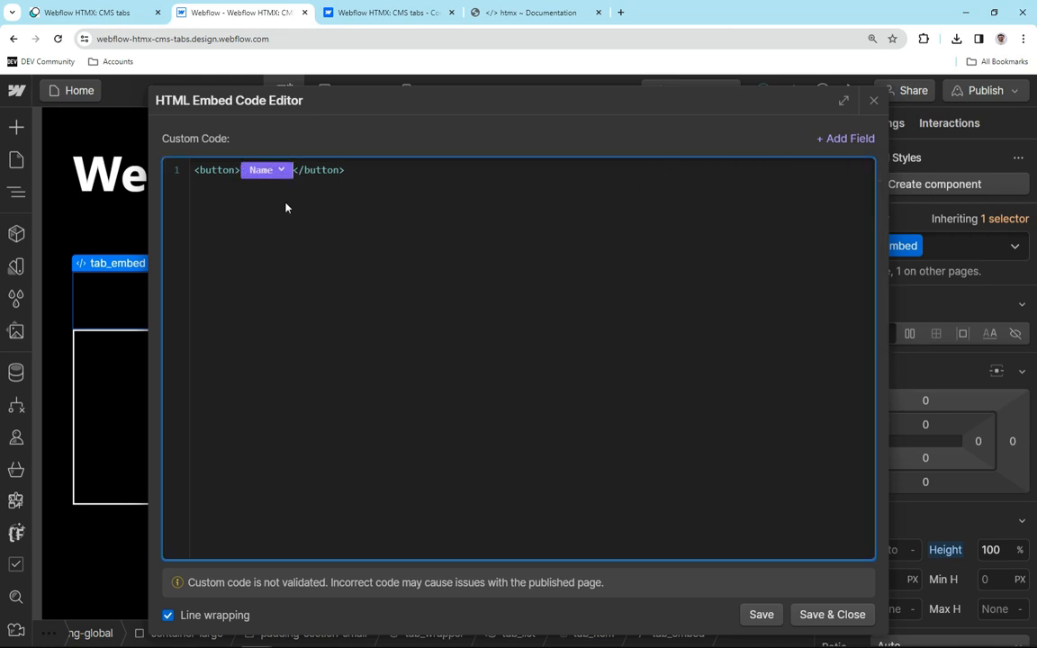
click(806, 615)
- Add a Div Block to padding-section-small below the tab content and assign it the class tab_link
click(153, 507)
key(ctrl+e)
text(di)
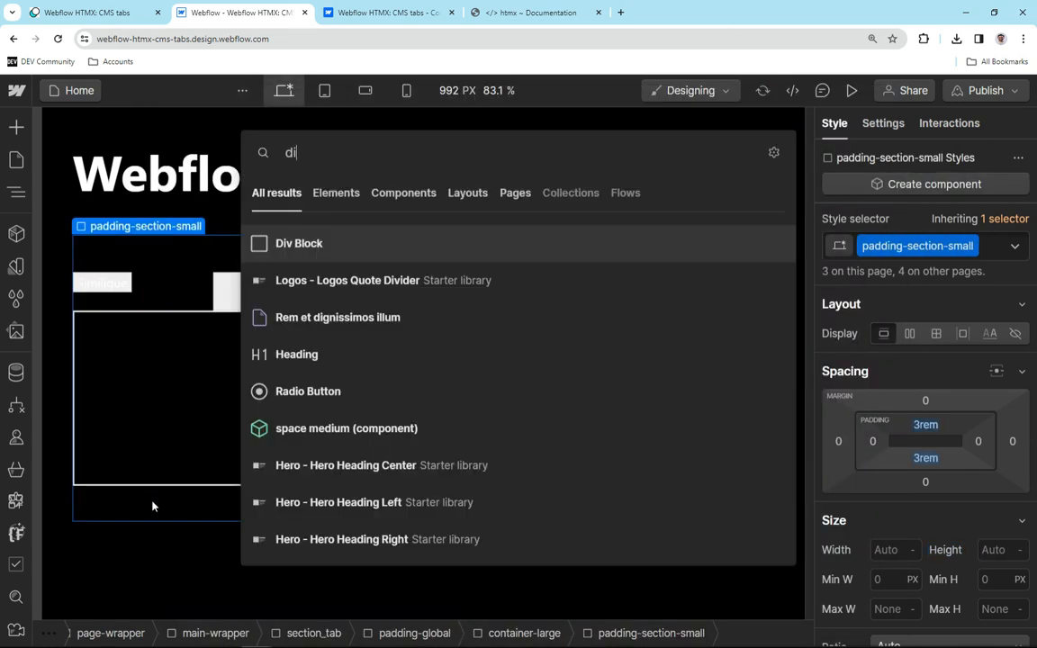
key(Return)
click(878, 244)
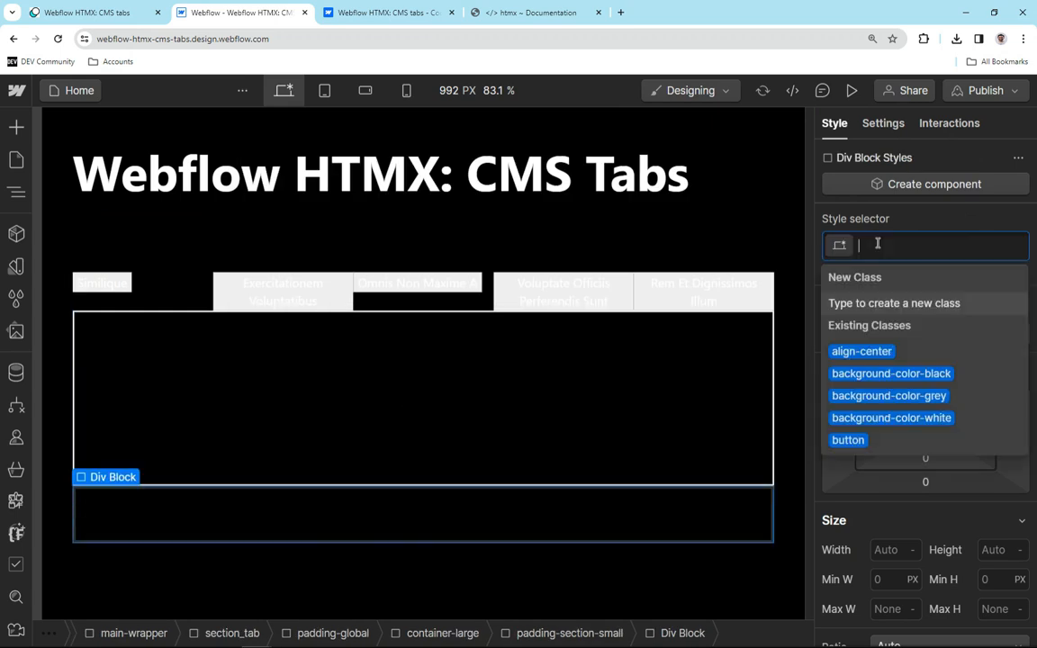
text(tab_link)
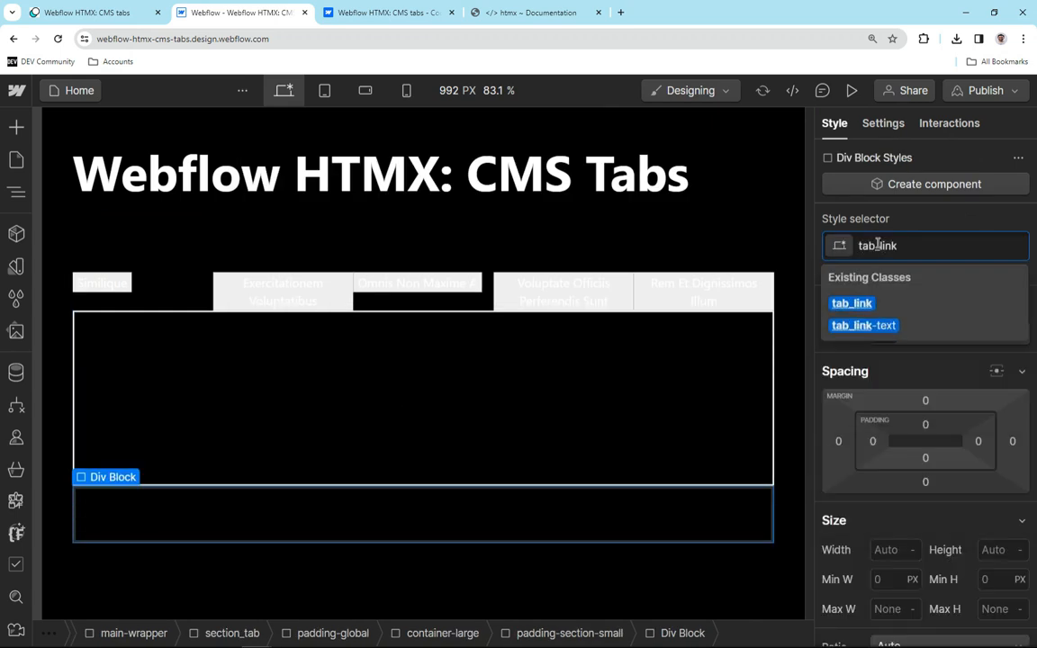
key(Return)
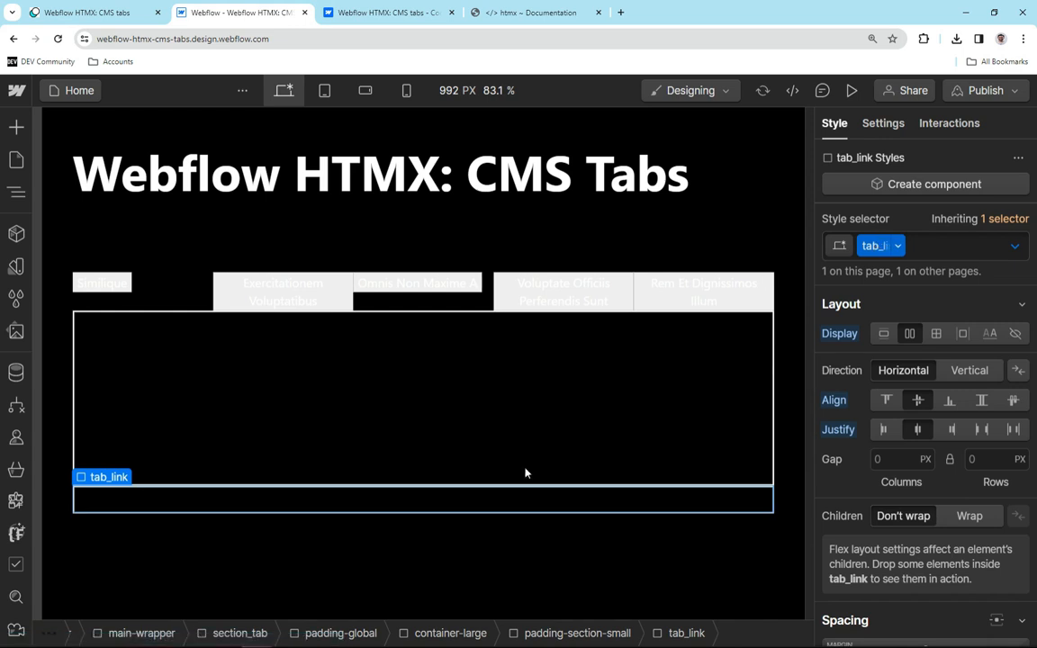
- Examine the Hover state styles of the tab_link class and return to its base state
click(1015, 246)
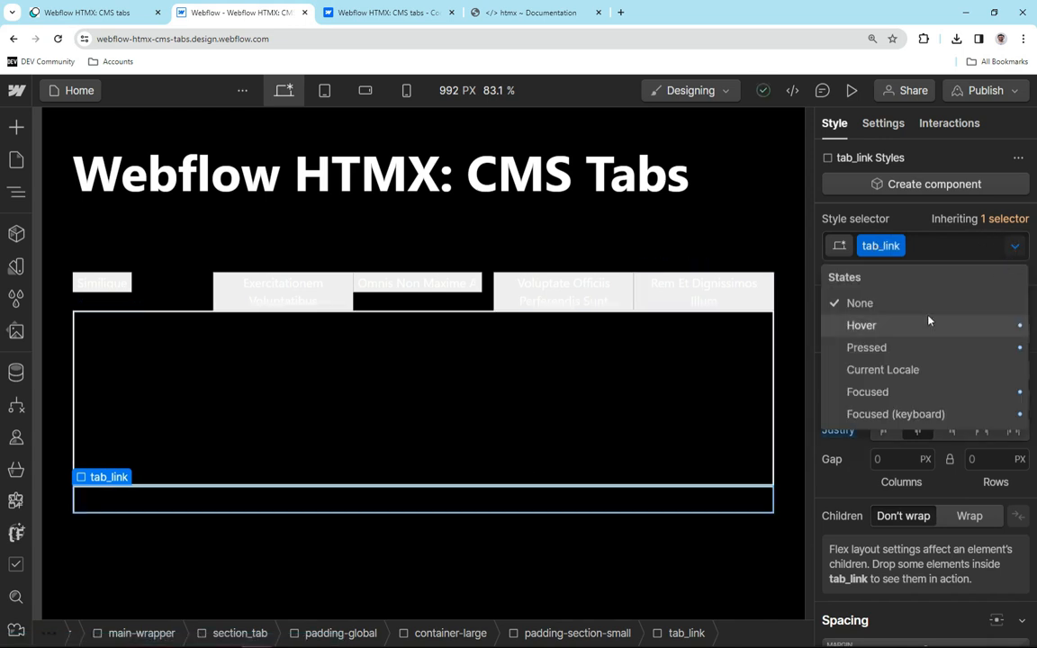
click(927, 322)
scroll(823, 495, down, 5)
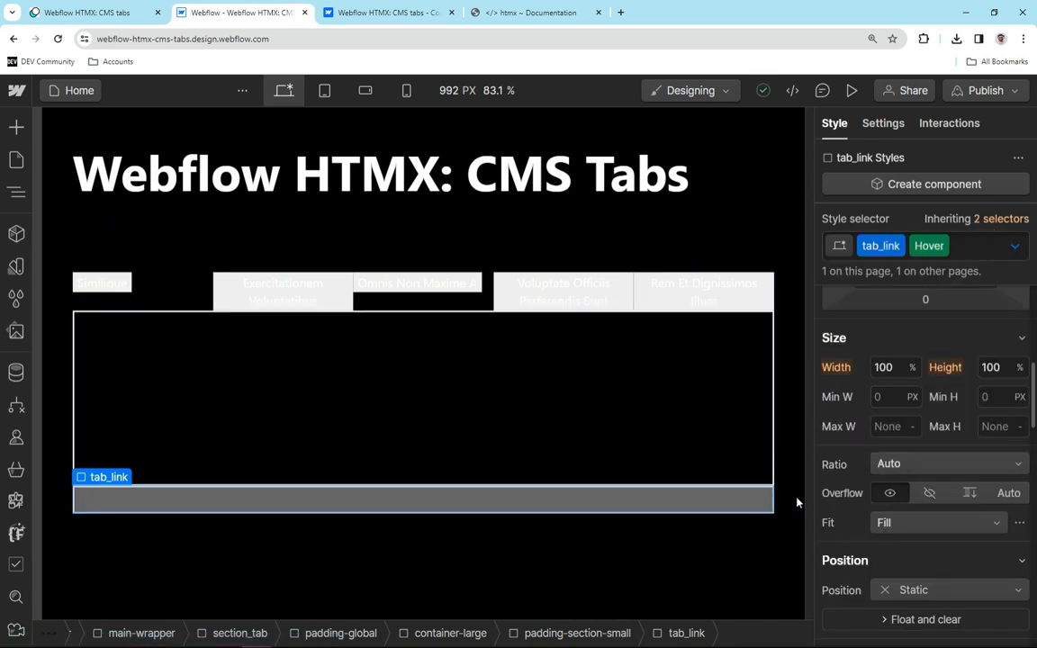
scroll(824, 495, up, 3)
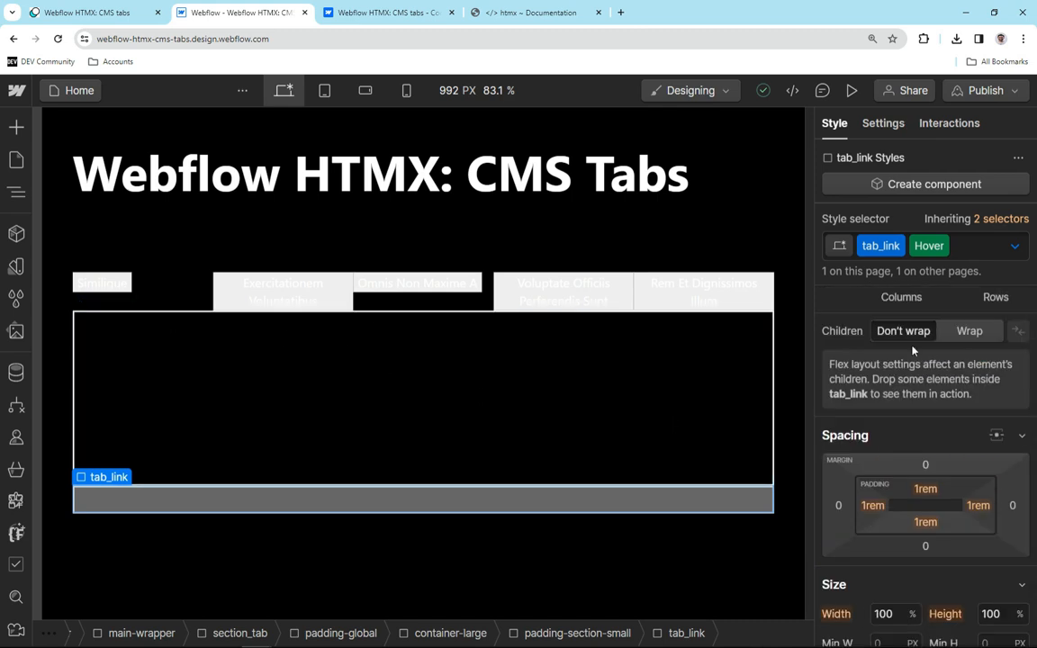
double_click(873, 245)
key(Escape)
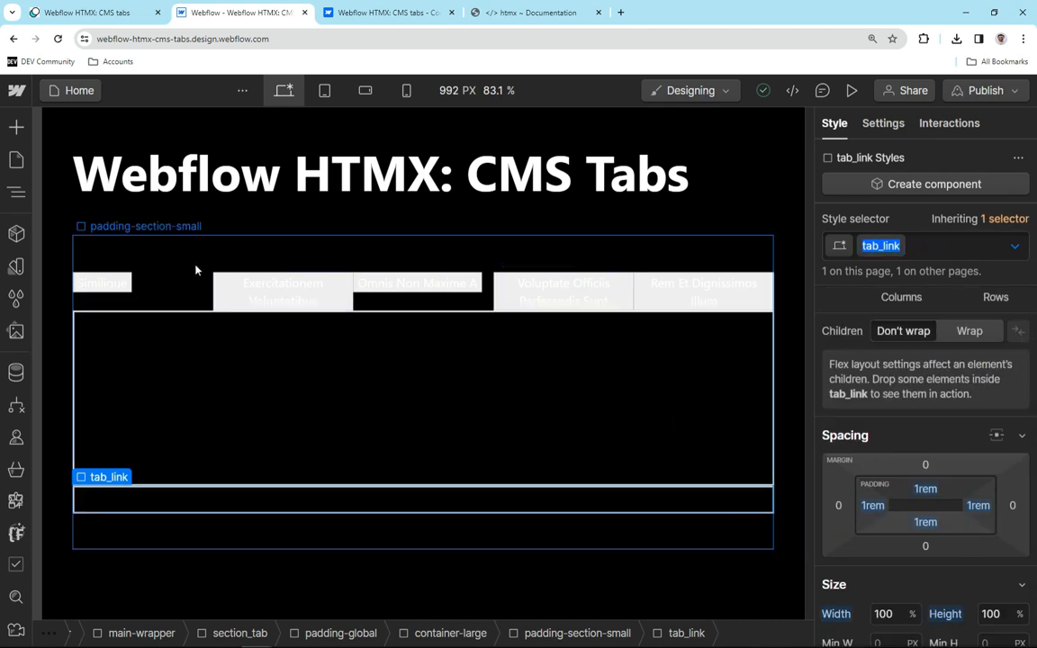
- Add class="tab_link" to the button in the tab_embed code, save it, and delete the tab_link div below the tab content
click(95, 289)
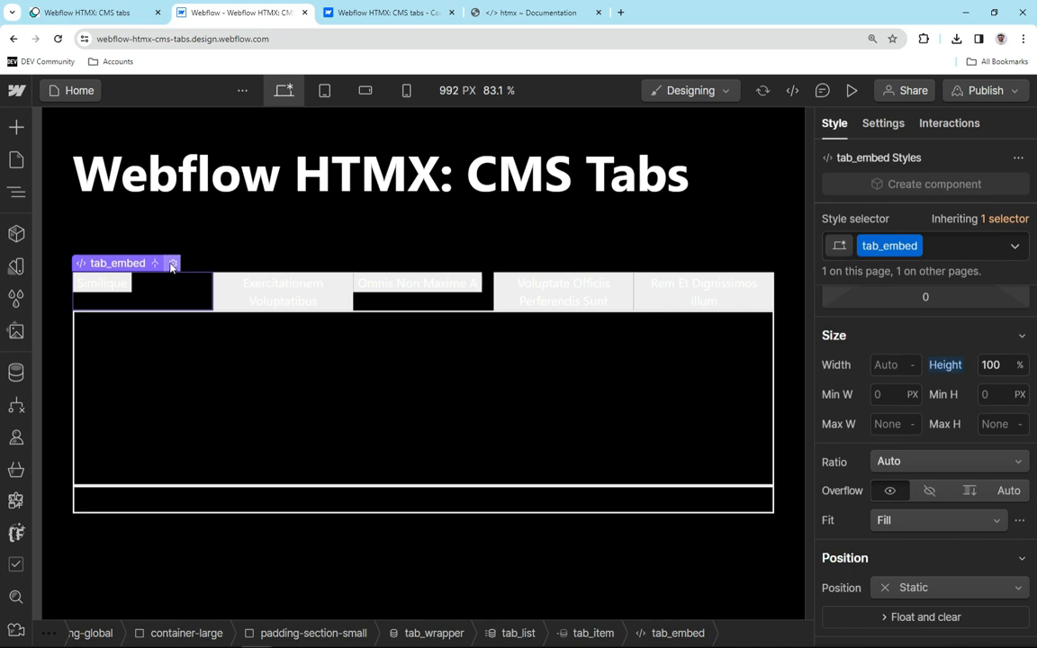
click(167, 265)
click(235, 169)
text(class=)
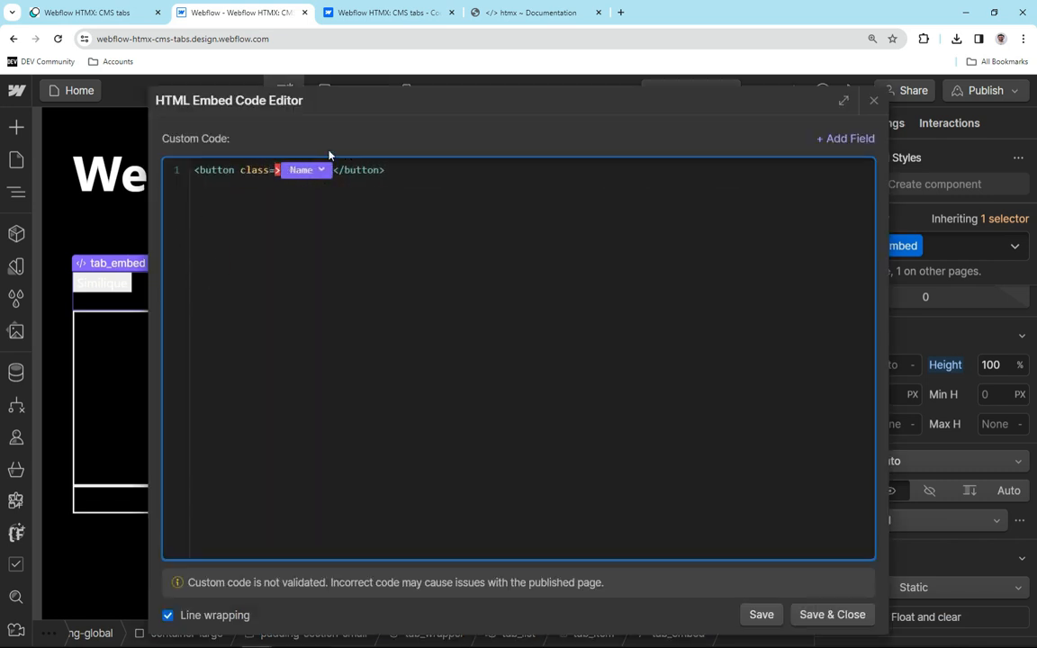
text("tab_link")
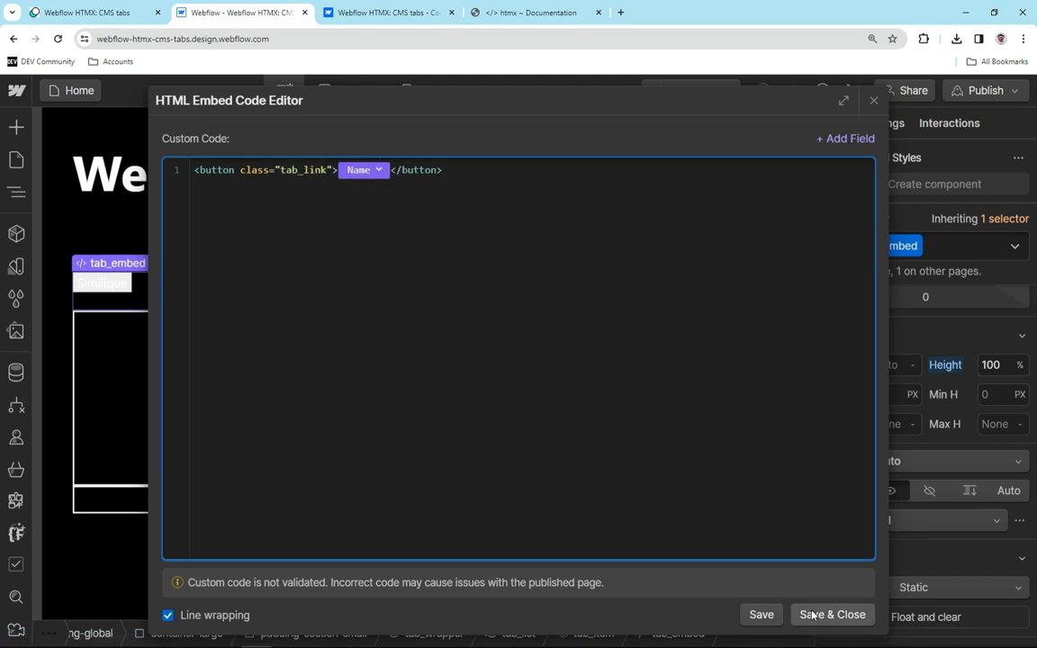
click(832, 614)
click(442, 526)
key(Delete)
- Reopen the tab_embed code and add role="tab" to the button after its class attribute
click(195, 322)
double_click(193, 321)
click(331, 167)
text(role)
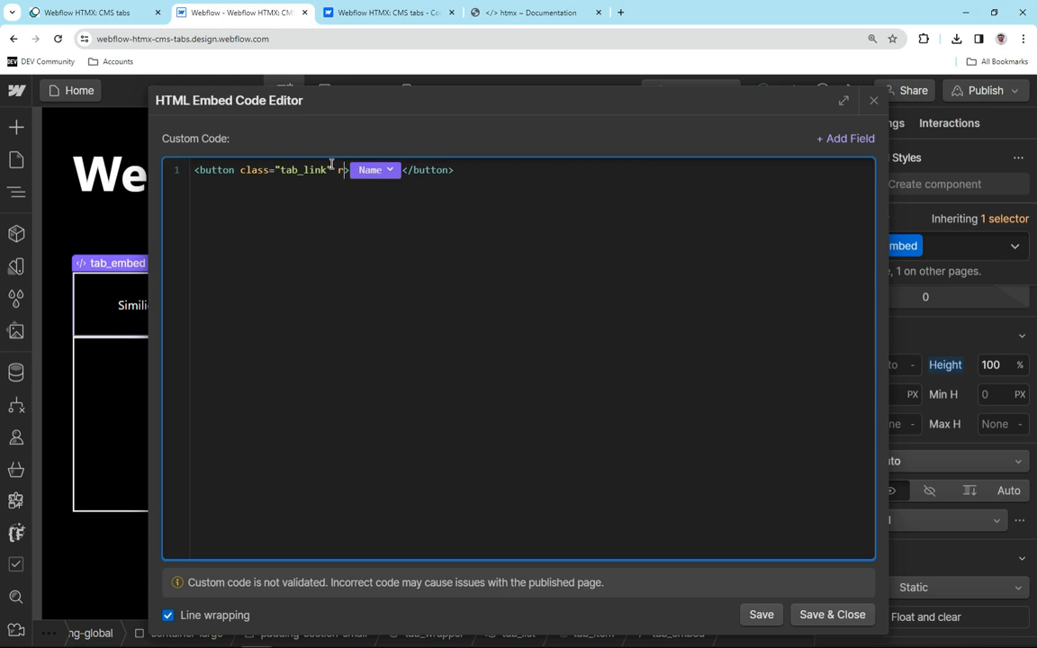
text(=)
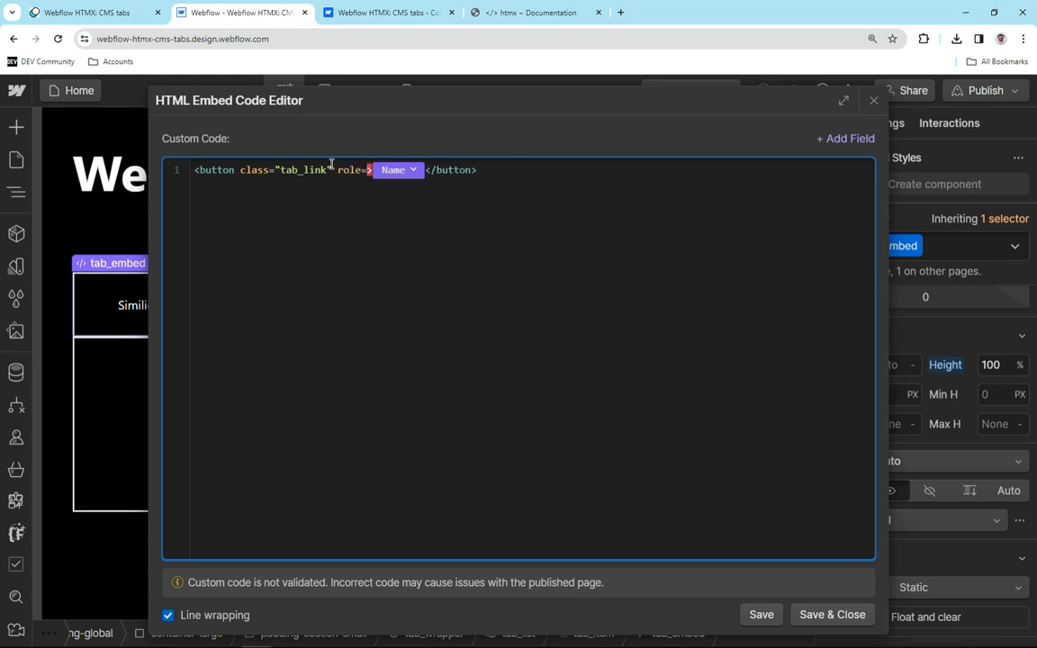
text("tab)
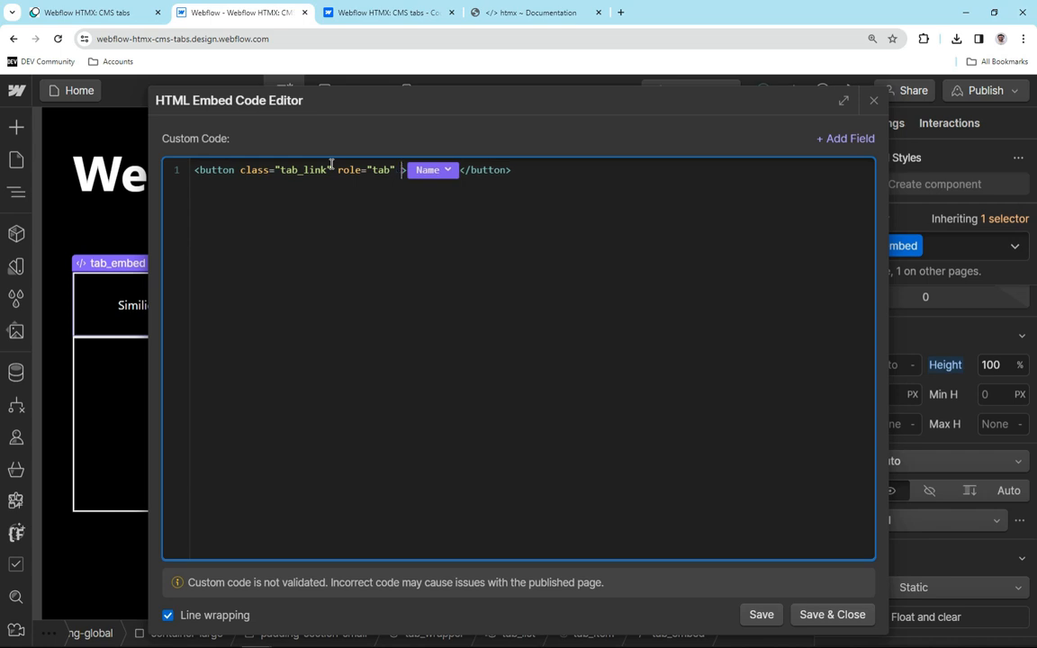
- Add an hx-get attribute to the button with the path /tab/ followed by the Slug field, and save the embed
text(hx-get=")
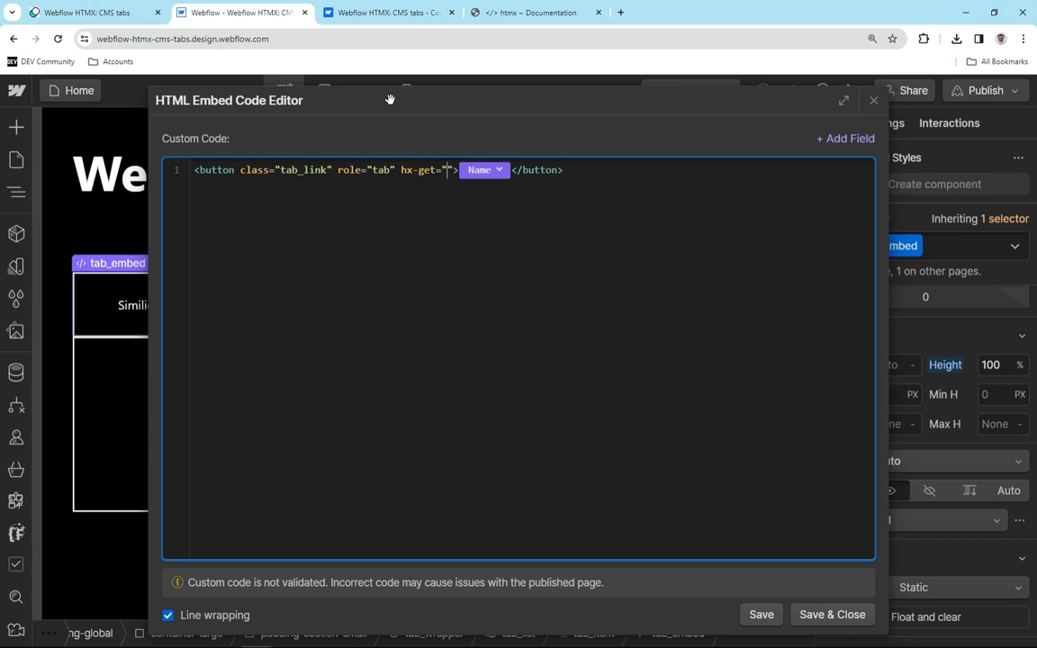
text(/tab/)
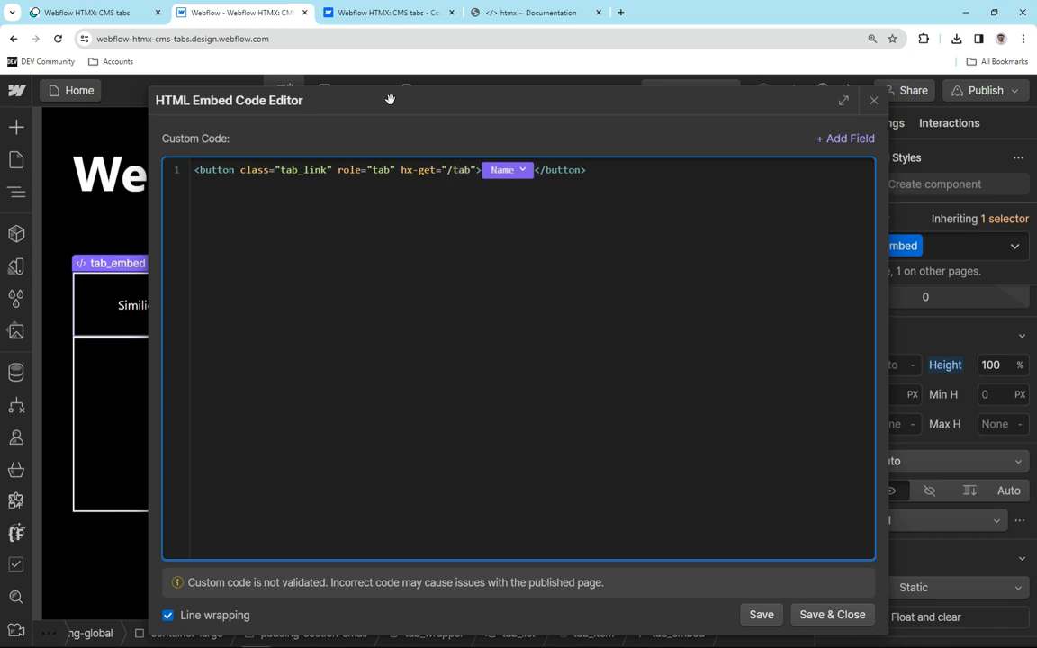
click(832, 139)
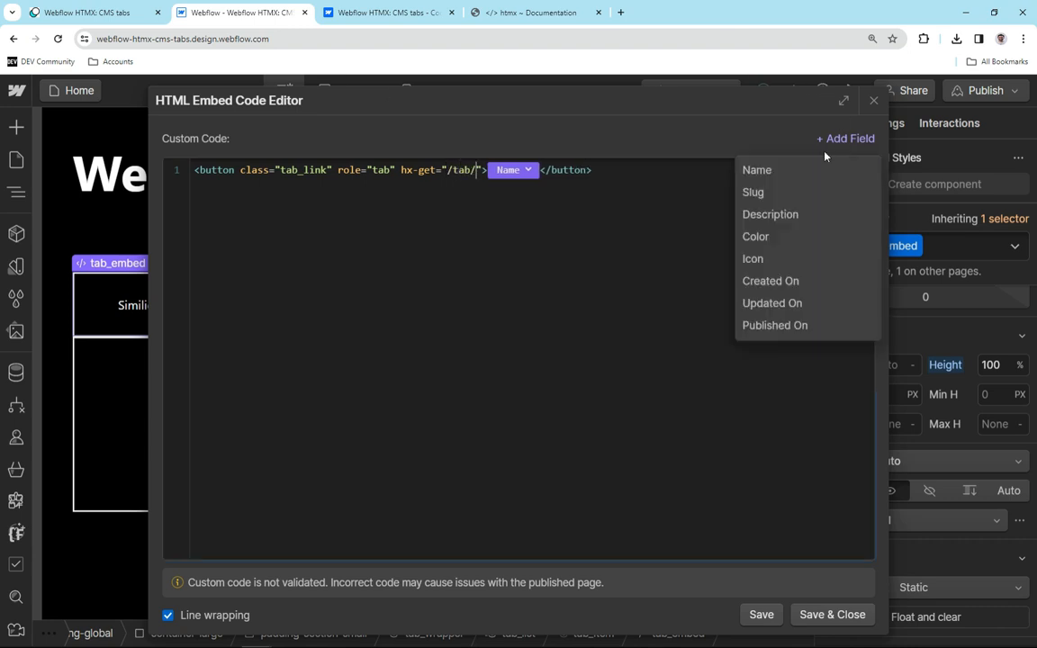
click(774, 192)
drag(529, 170, 448, 173)
click(831, 614)
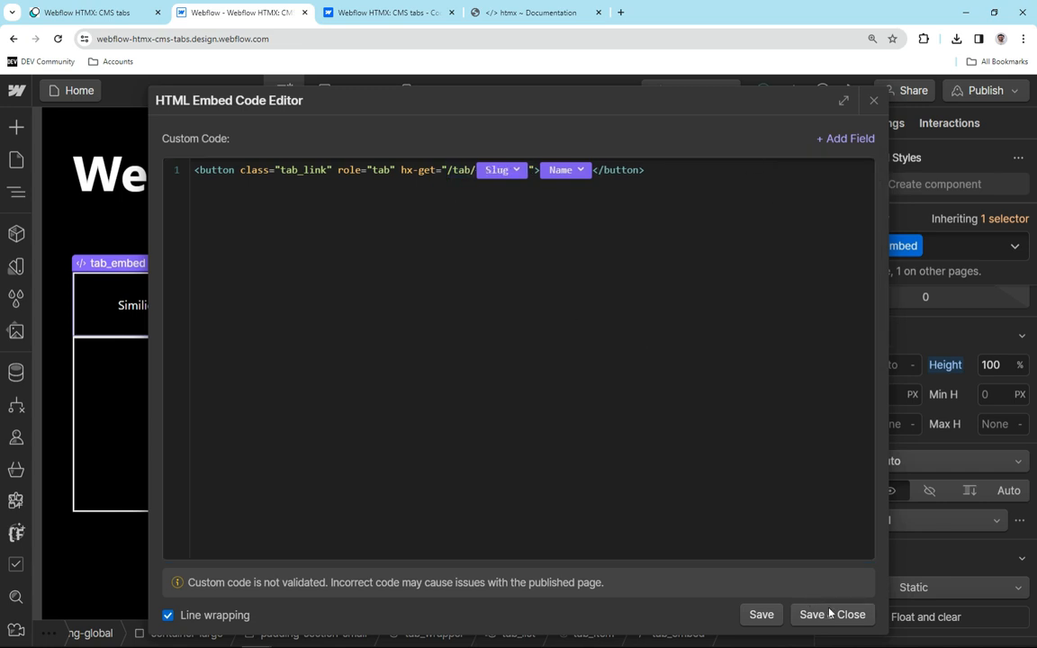
- Examine the Slug and page URL path of the Similique item in the Tabs collection and close the CMS
click(16, 373)
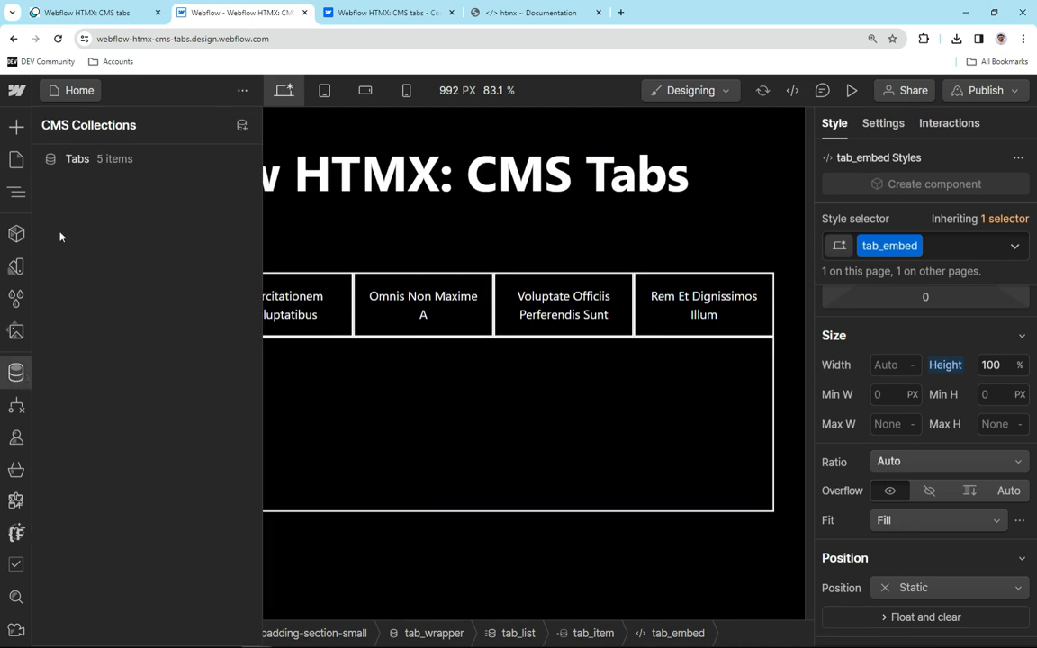
click(90, 160)
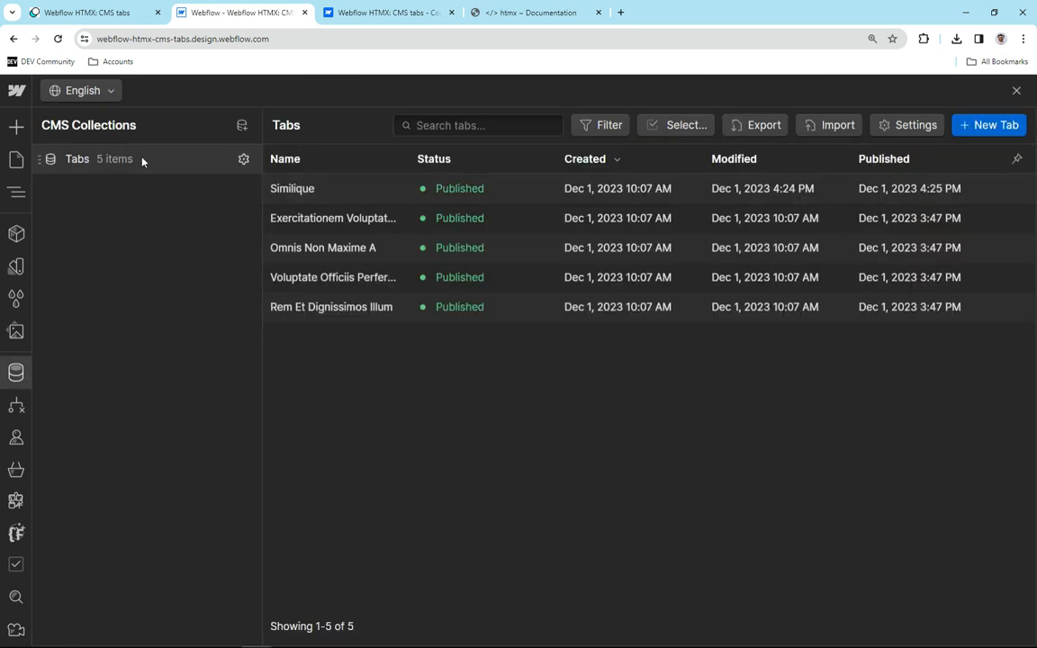
click(297, 185)
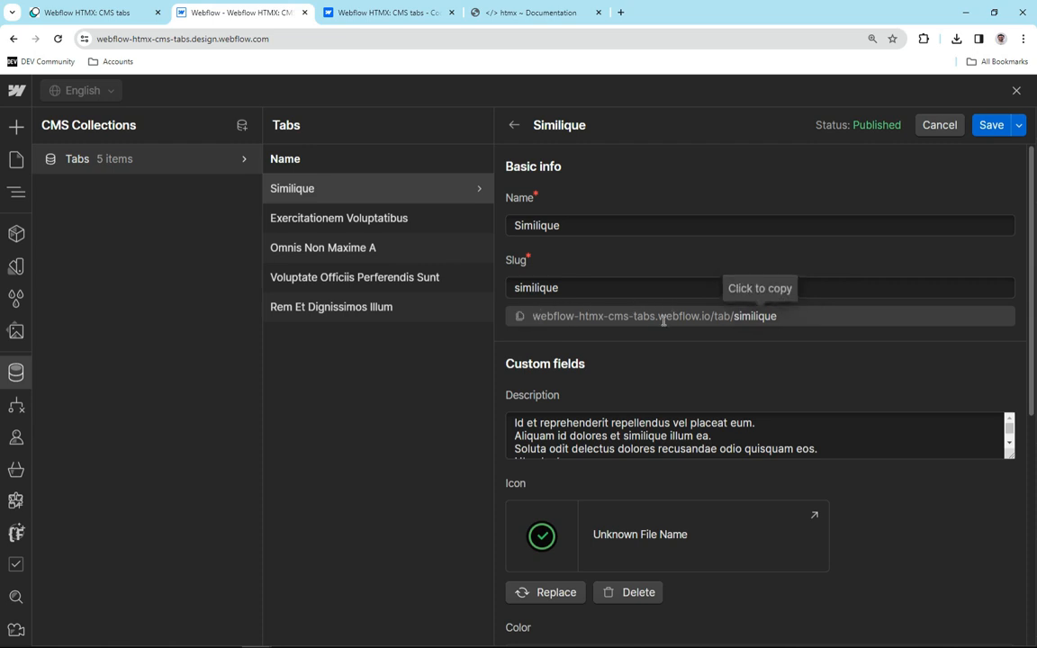
drag(714, 316, 734, 317)
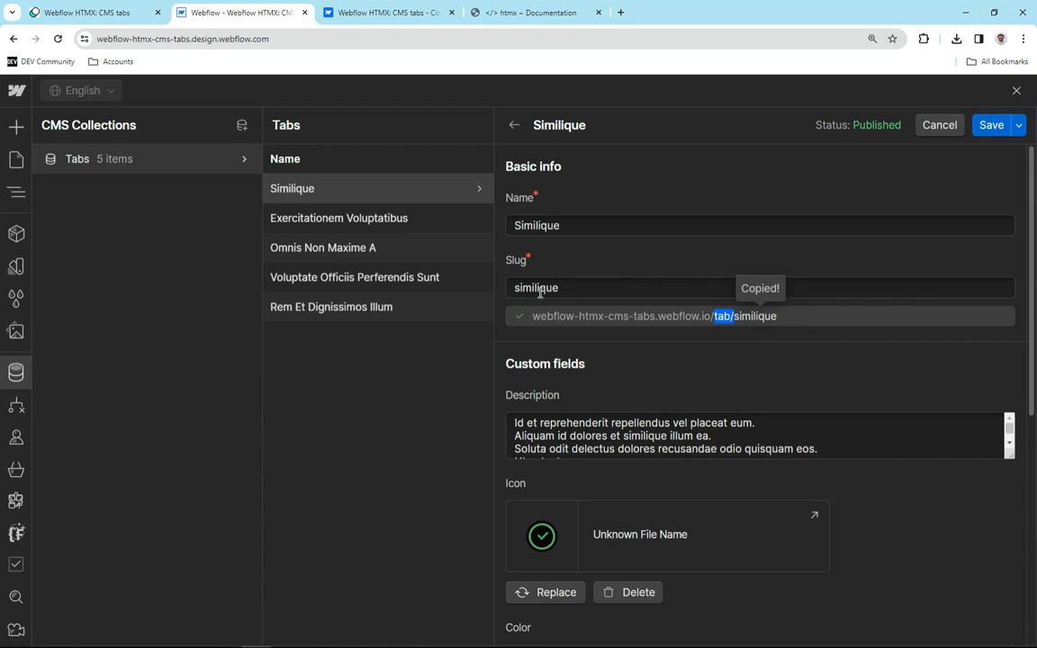
click(1015, 94)
click(1014, 92)
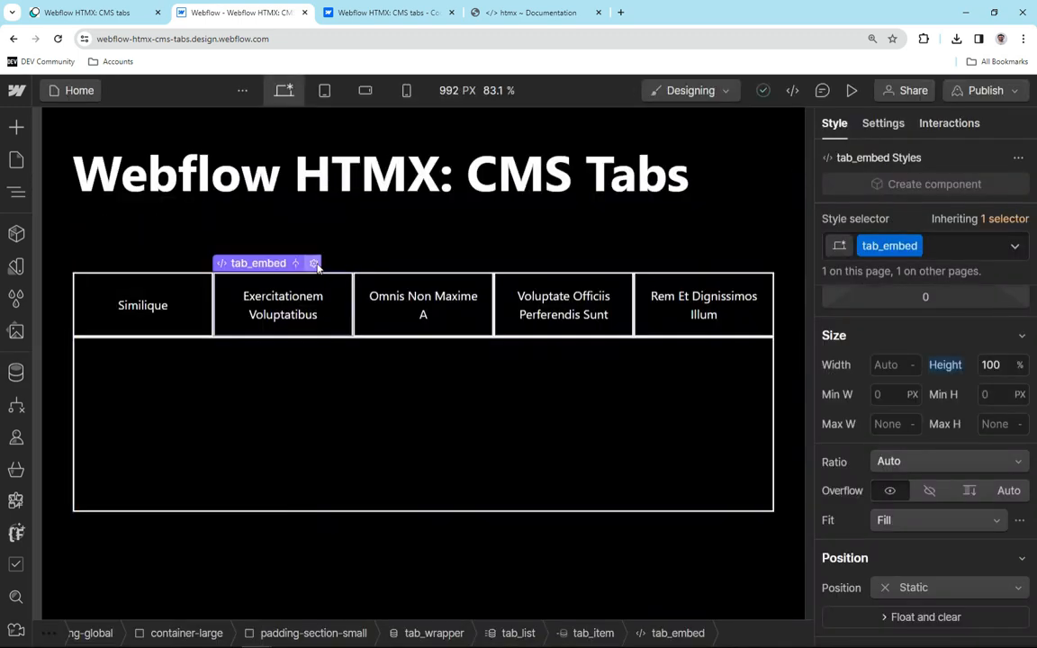
- Add hx-select="#tab-cantent" to the button in the tab_embed code after its hx-get attribute and save the embed
click(314, 262)
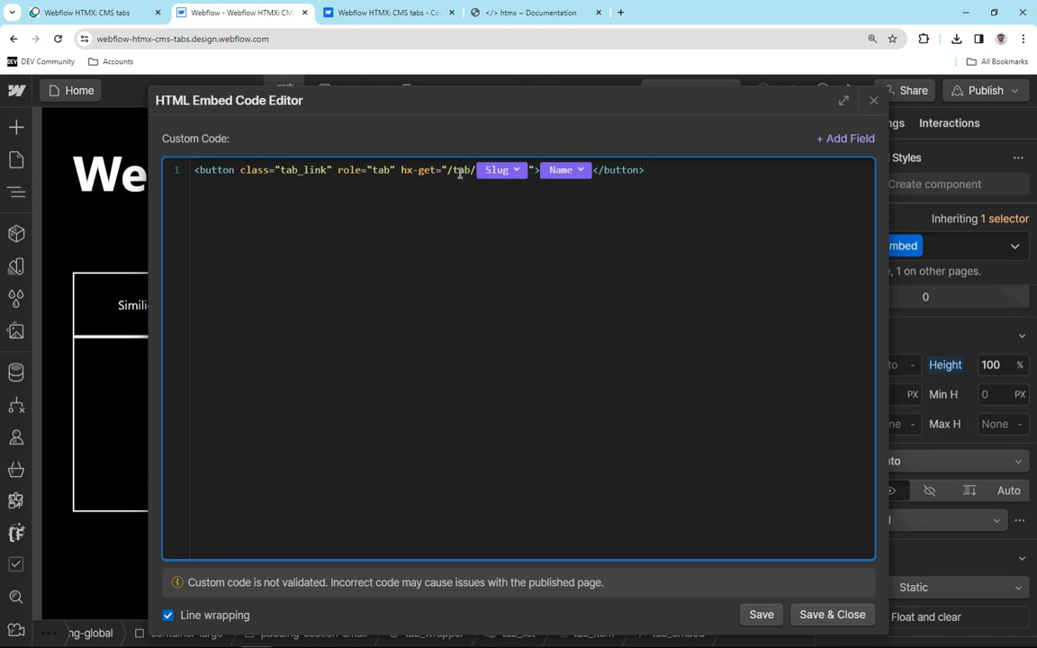
click(535, 171)
text(hx-)
text(select="")
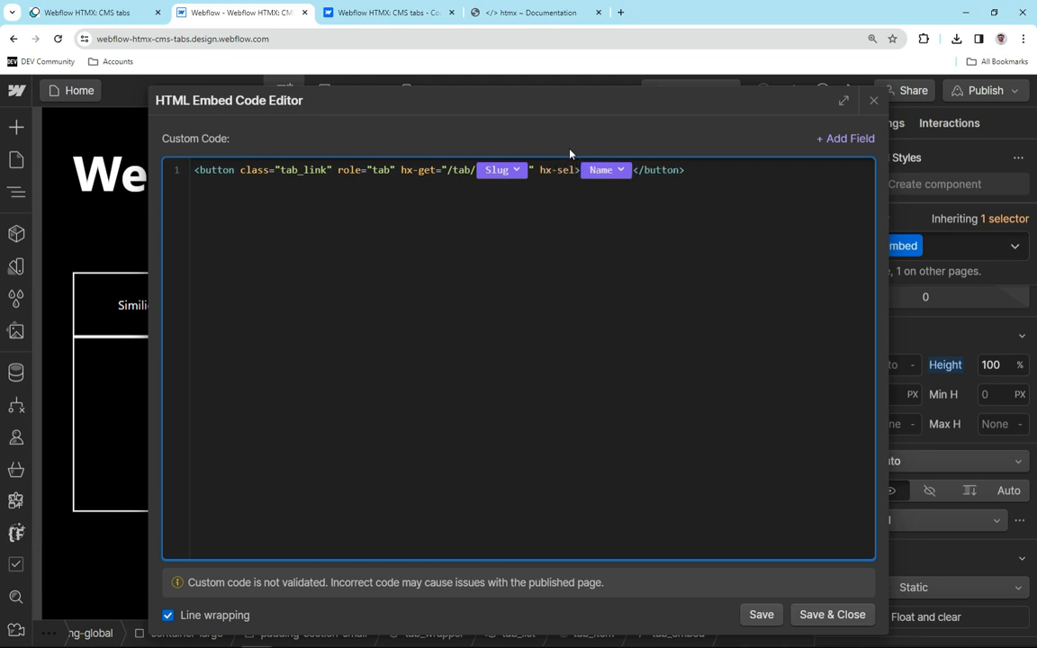
text(#)
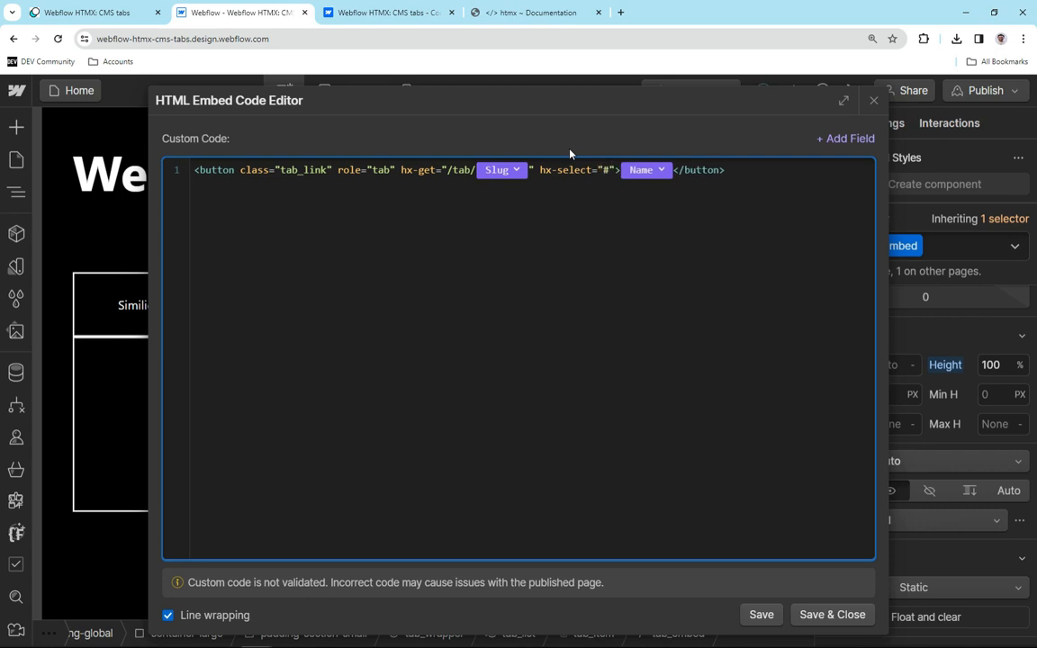
text(tab-ca)
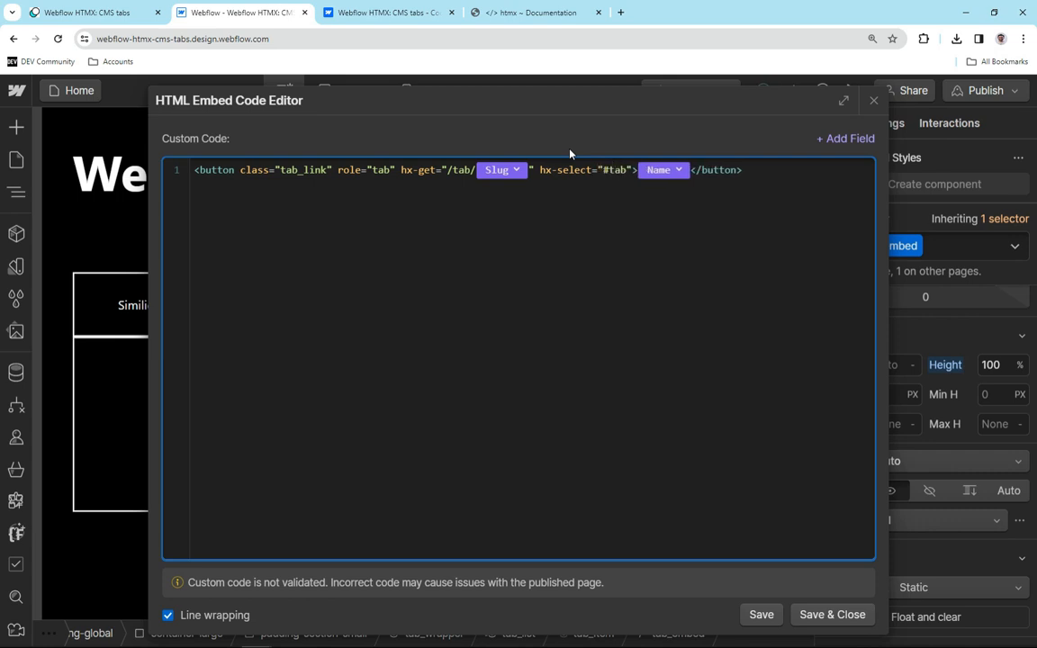
text(ntent)
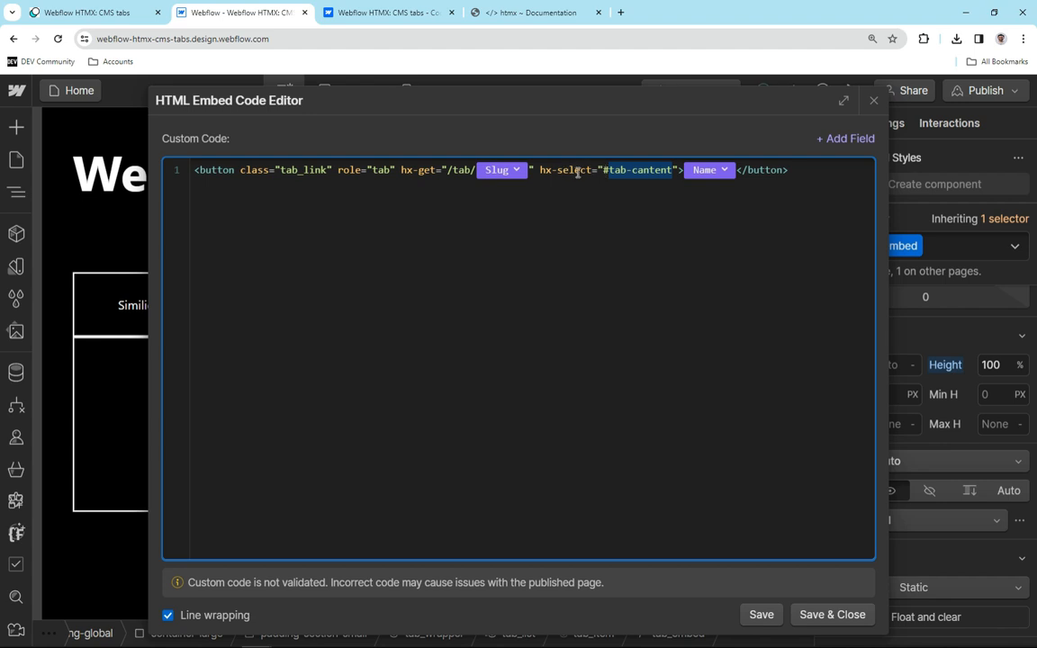
click(834, 617)
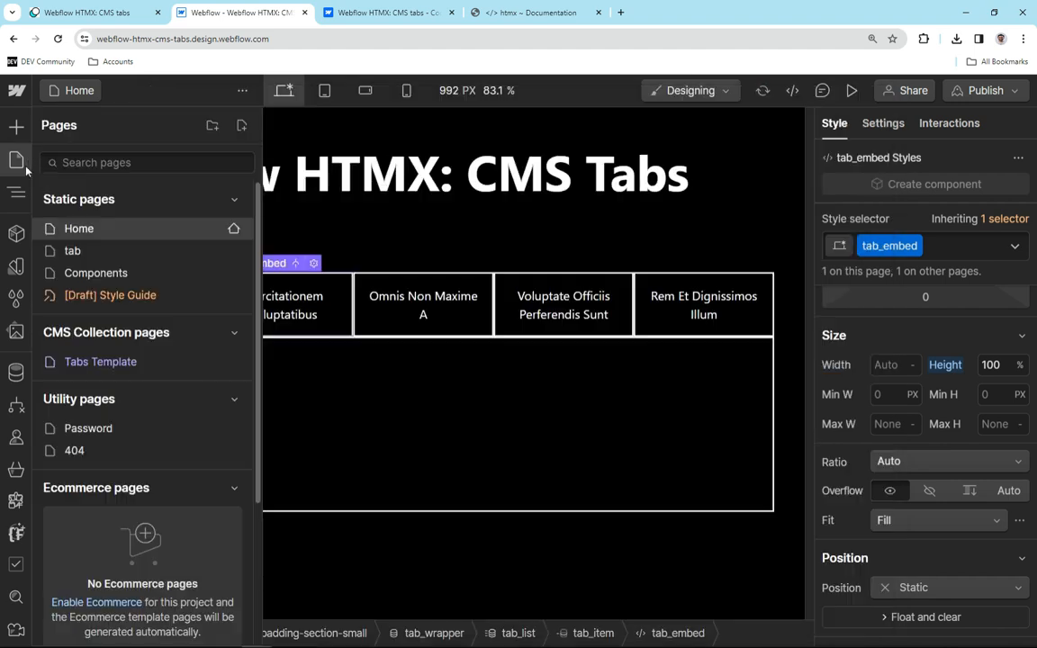
- Examine the ID of the tab_content block on the Tabs Template page
click(168, 365)
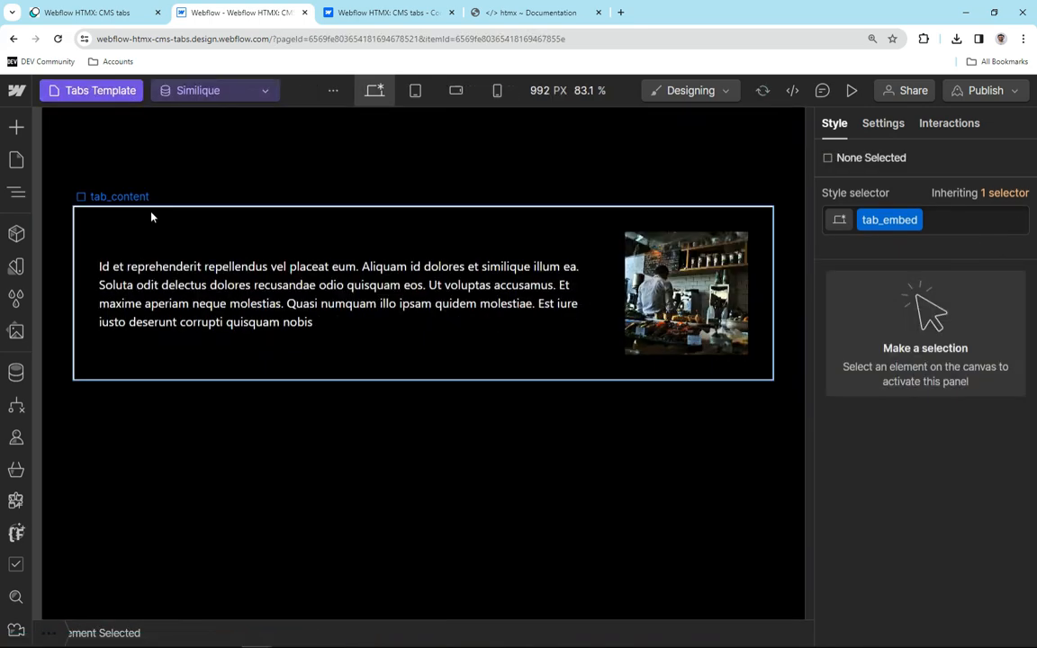
click(151, 217)
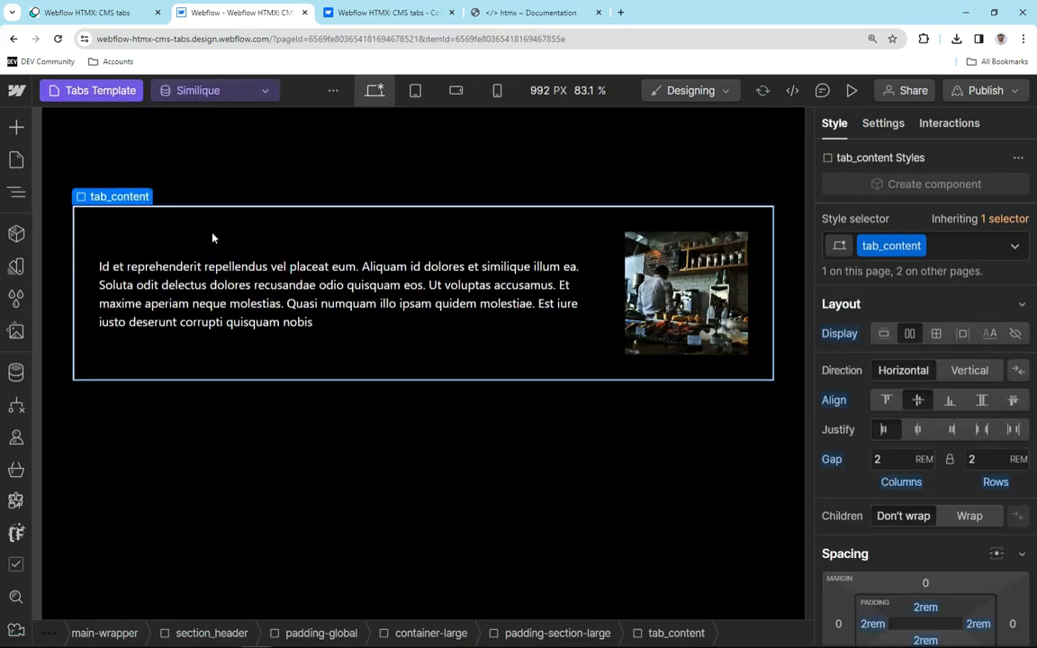
click(883, 123)
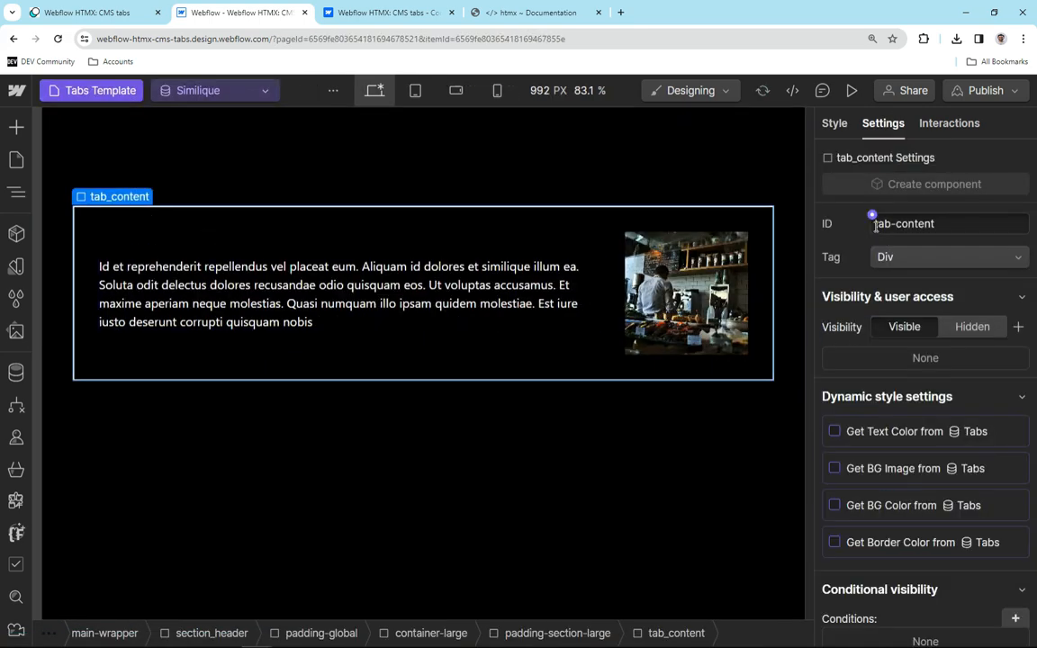
drag(937, 223, 841, 225)
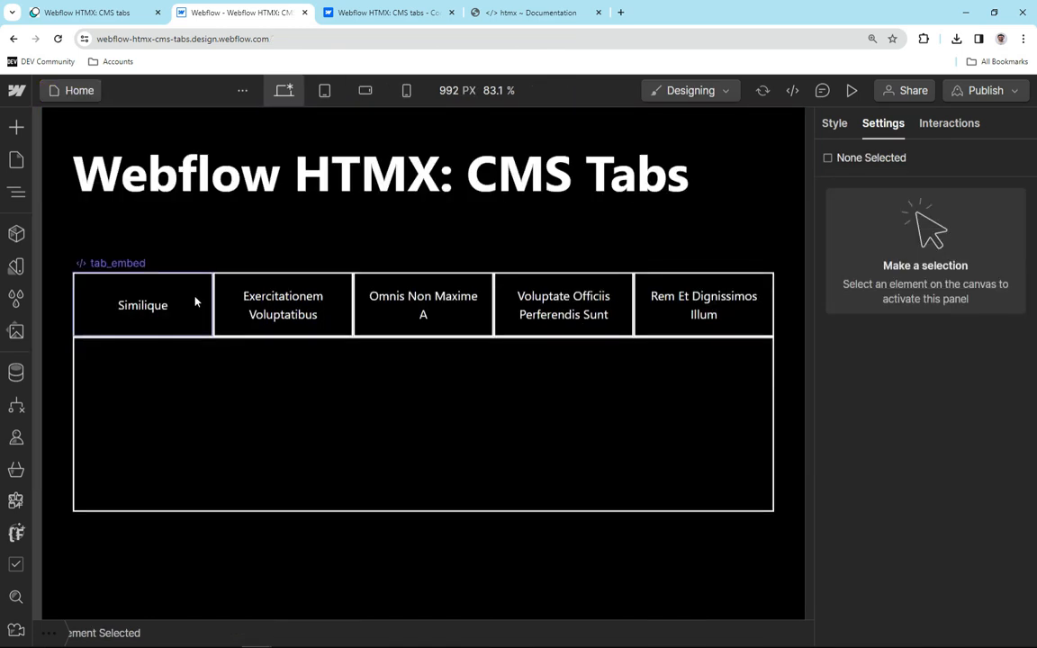
- Add hx-target="#tab-cantent" to the button in the Home page's tab_embed code and close the editor
click(195, 302)
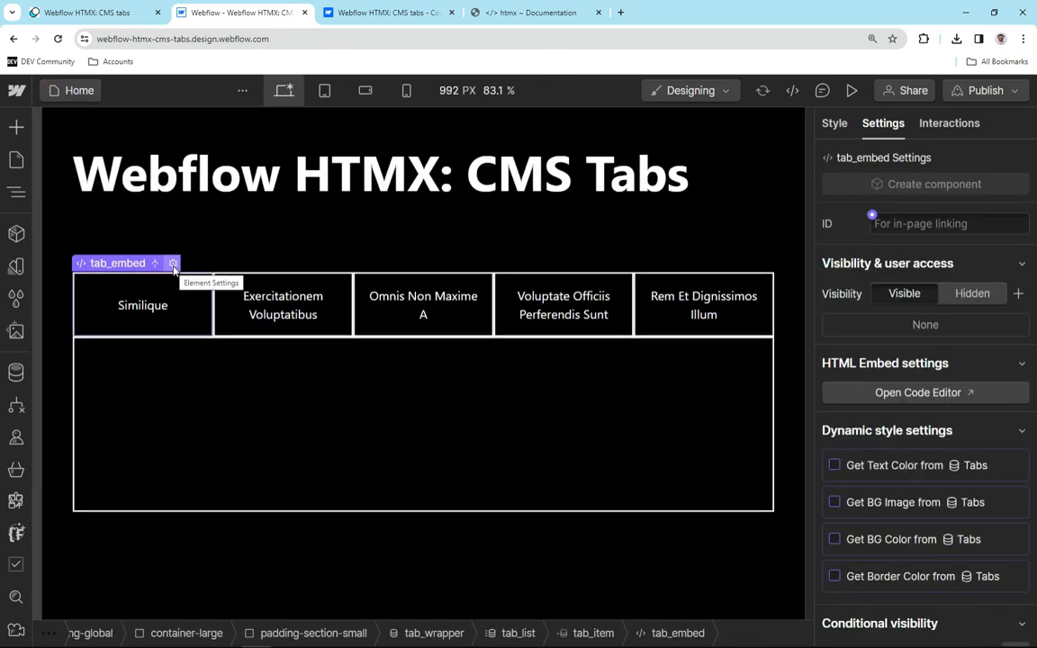
click(173, 264)
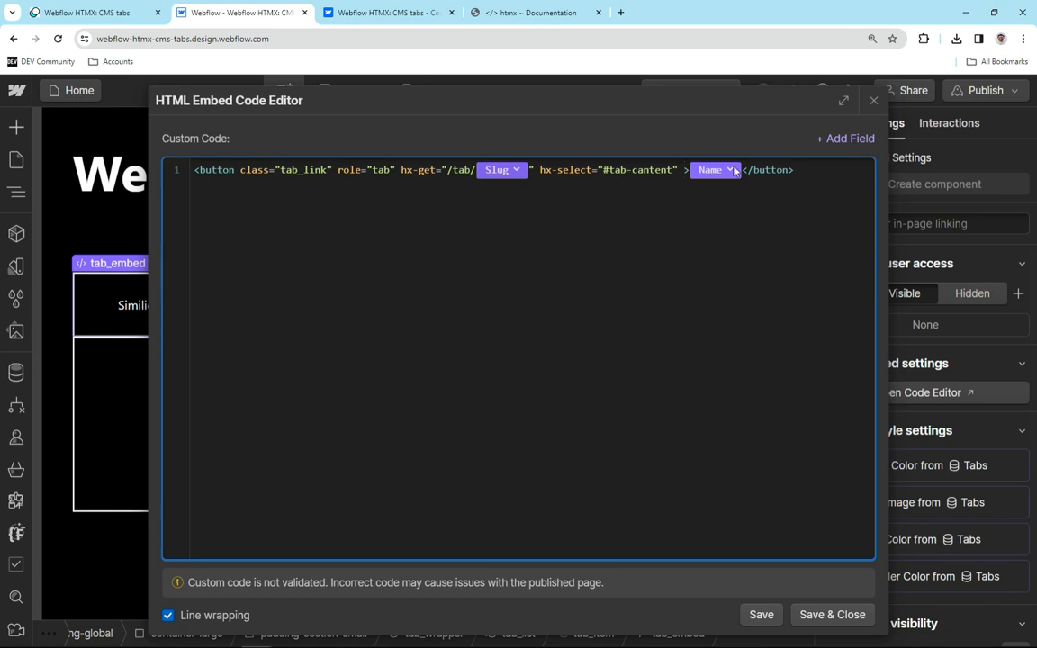
text(hx-target="#)
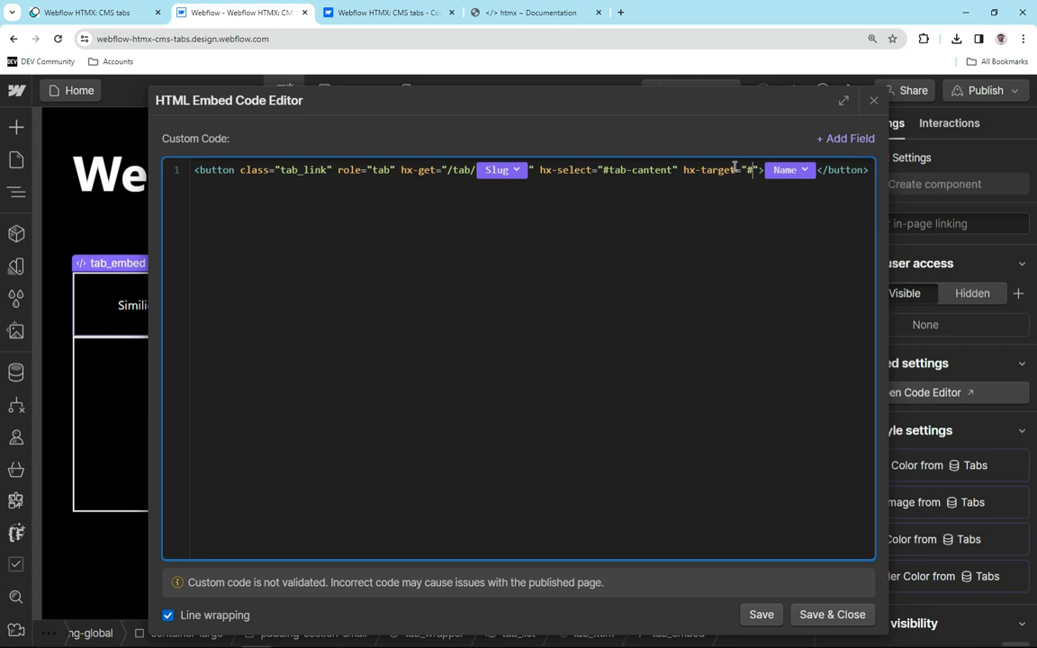
text(tab-cantent)
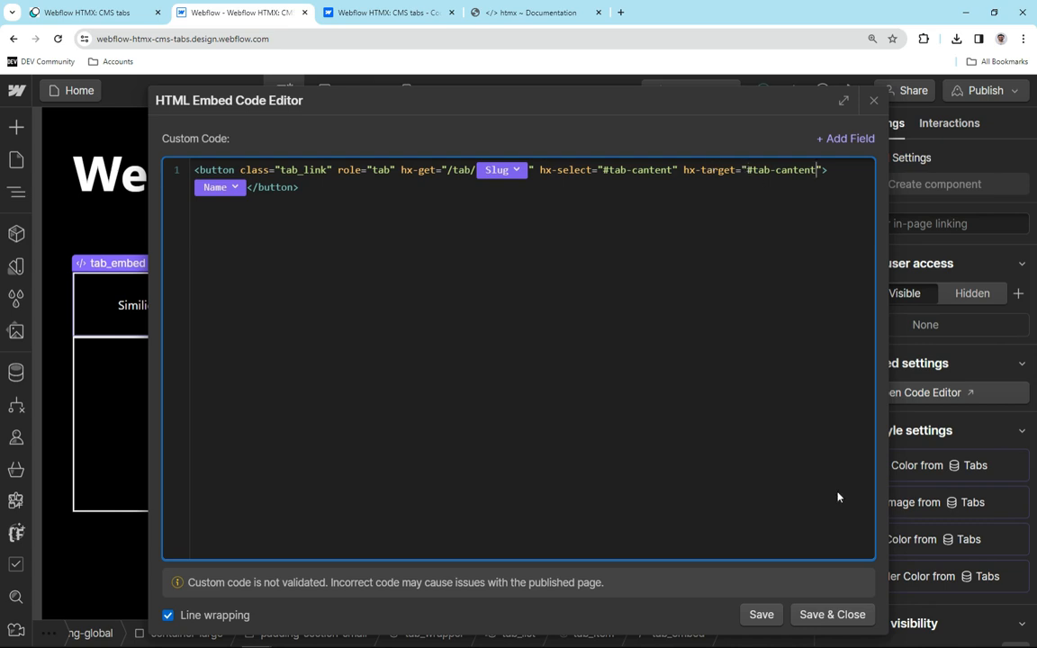
click(895, 501)
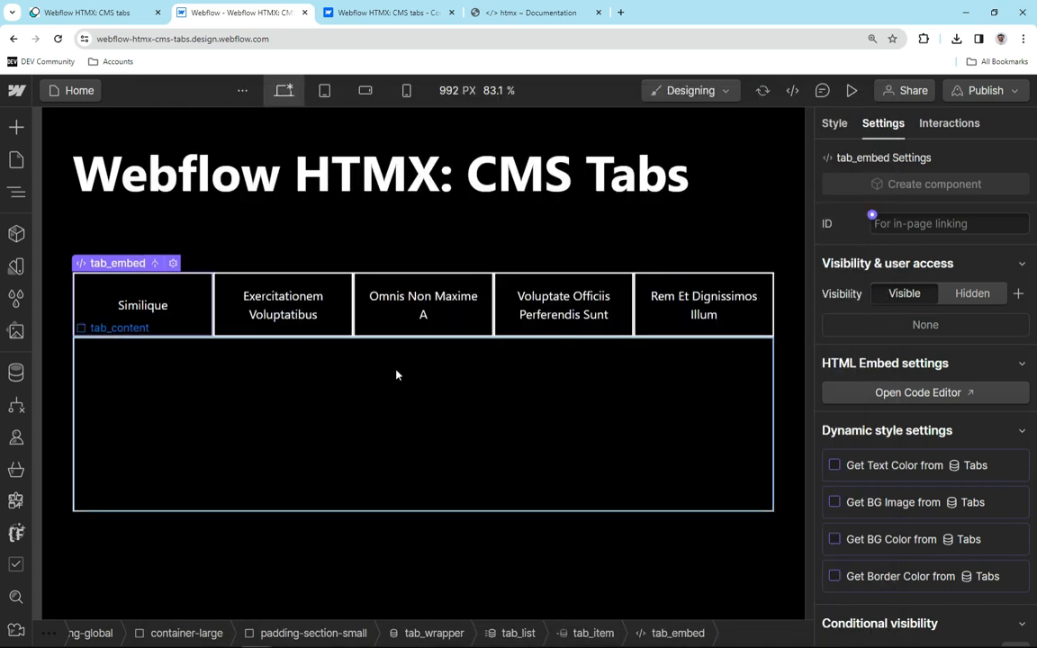
- Set the ID of the Home page's empty tab_content block to tab-cantent
click(397, 374)
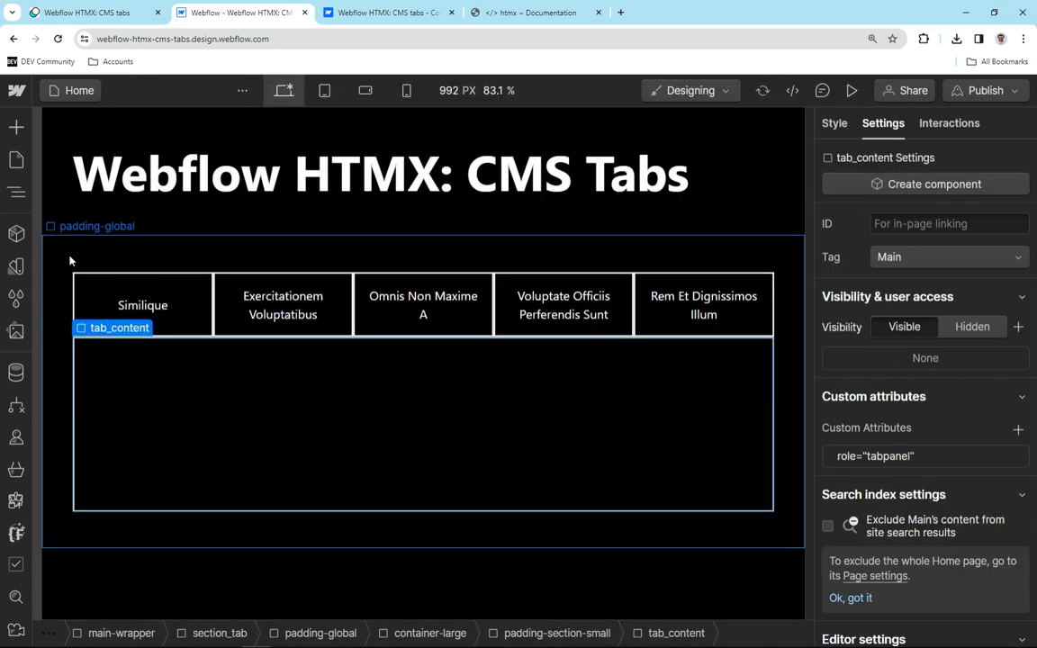
click(925, 224)
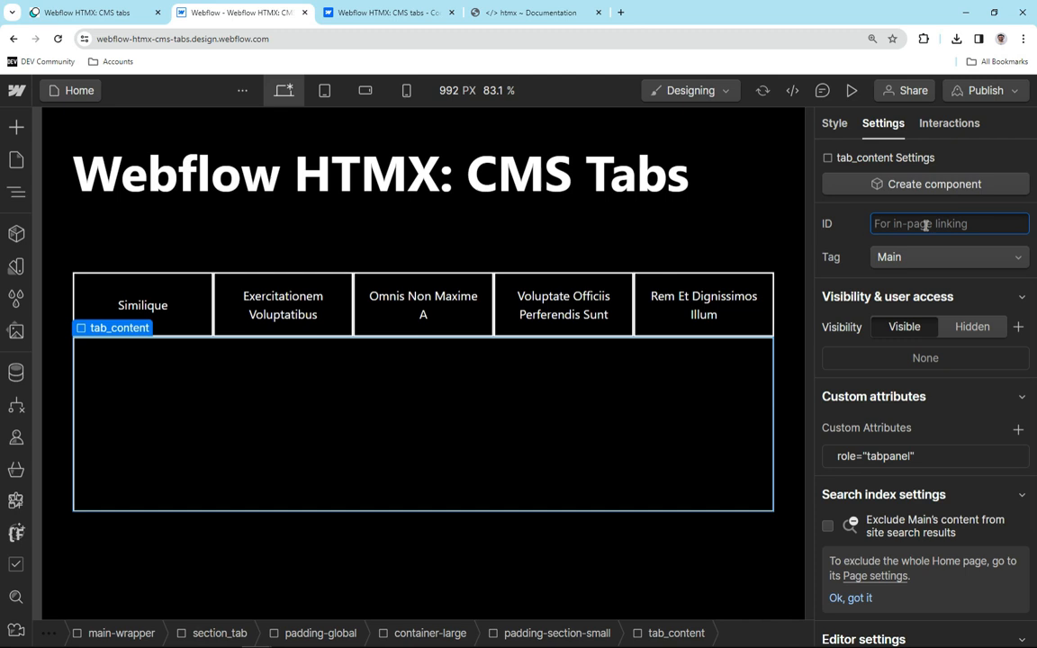
text(tab-cantent)
key(Return)
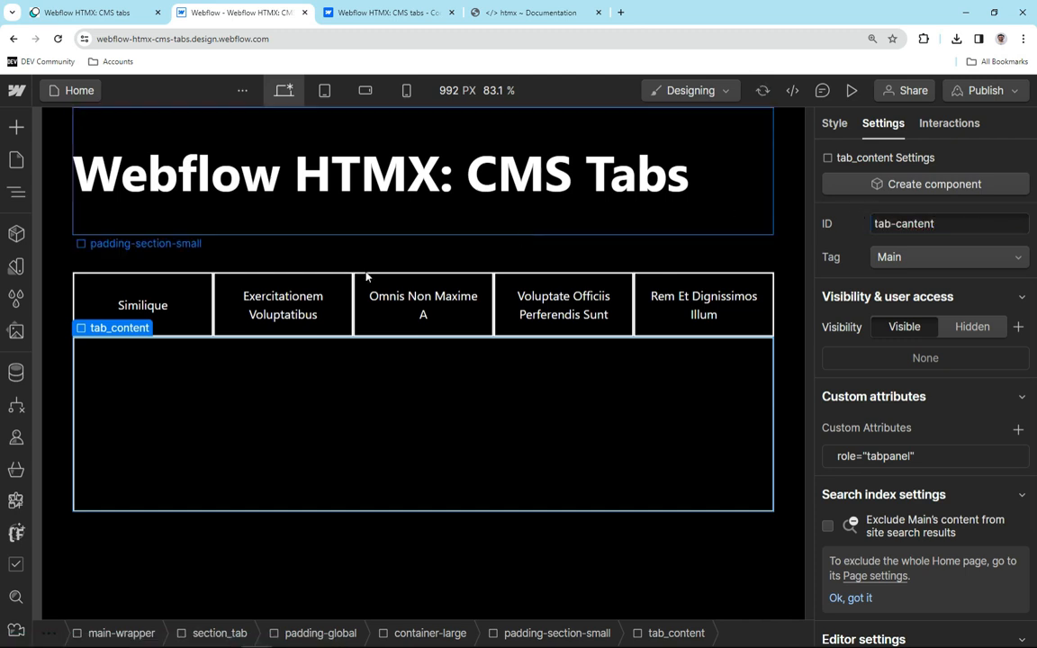
- Publish the site, view the published tabs page, and return to the Designer
click(985, 90)
click(981, 357)
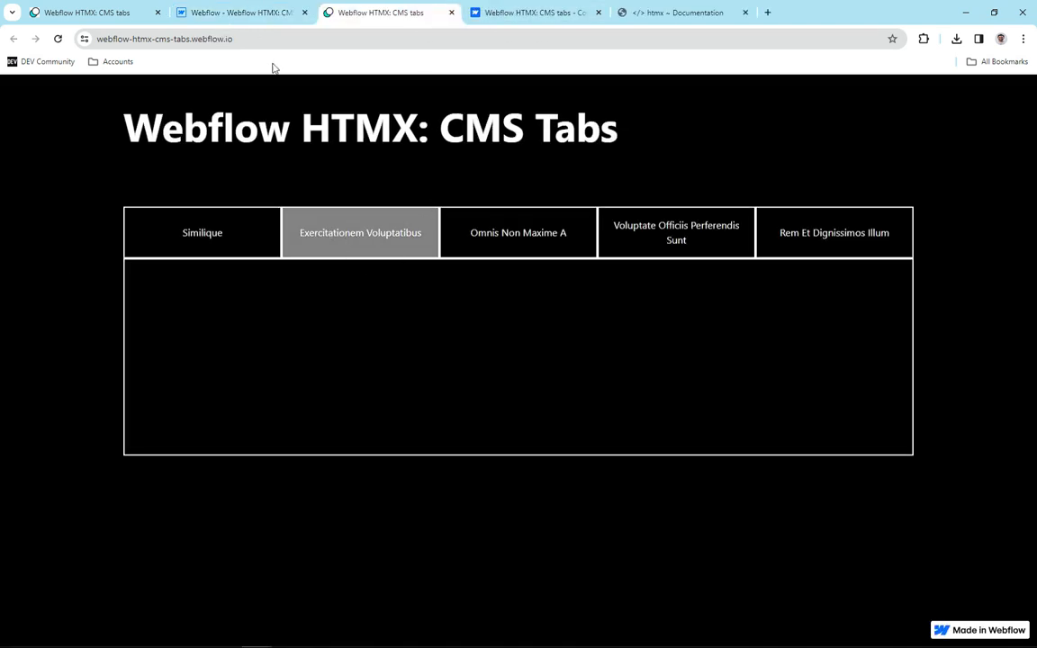
click(243, 14)
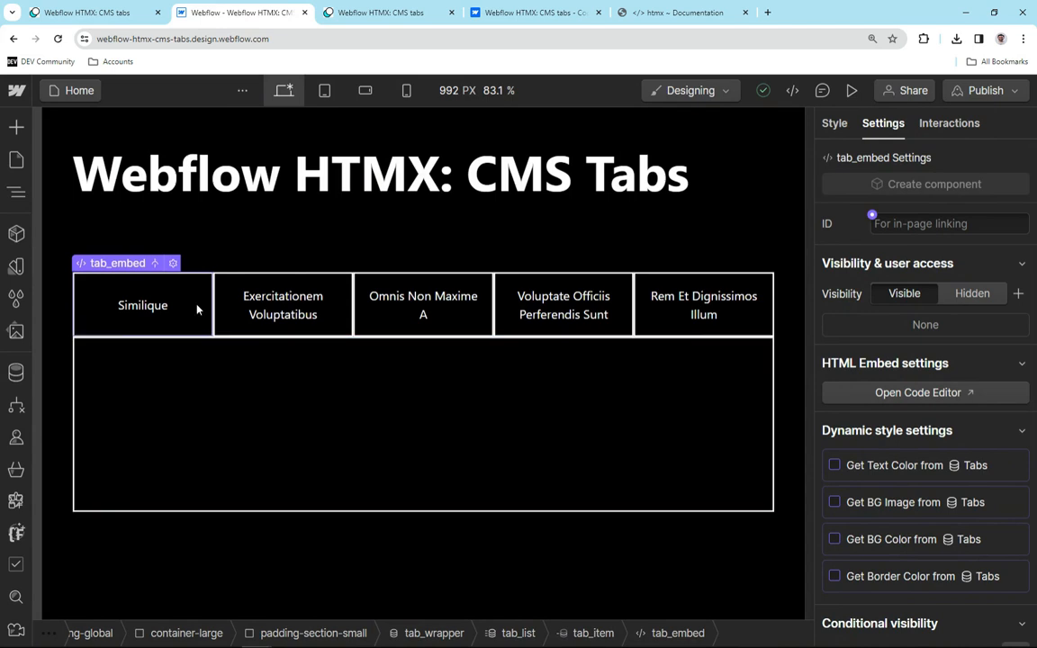
- Correct the spelling to tab-content in the embed's hx-select and hx-target values and in the ID of the Home page's tab_content block
click(172, 263)
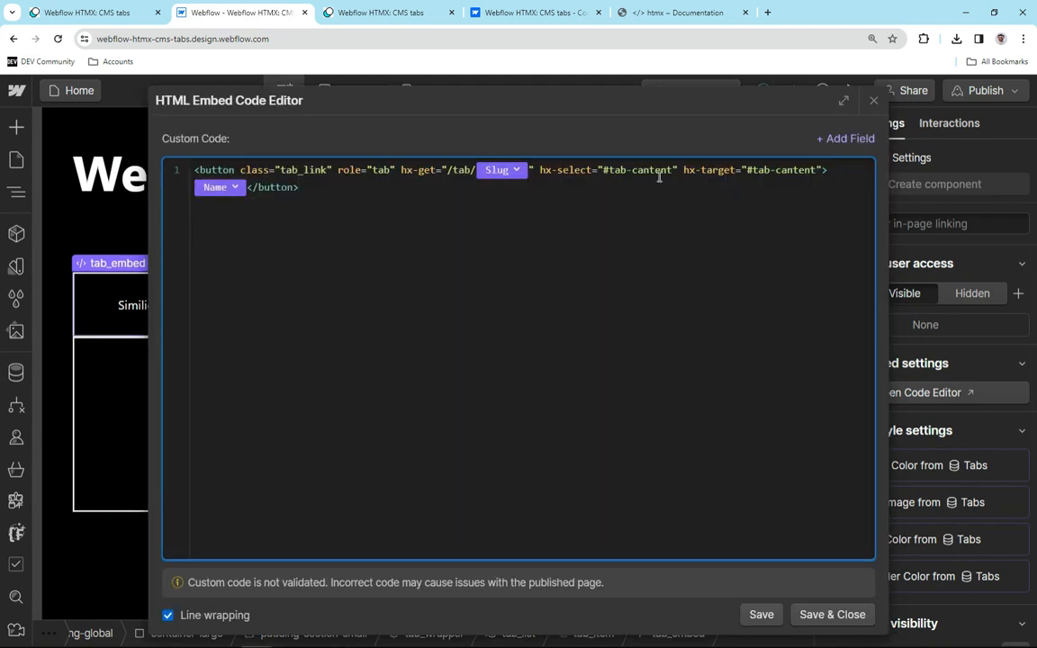
click(790, 169)
key(BackSpace)
key(BackSpace)
click(832, 614)
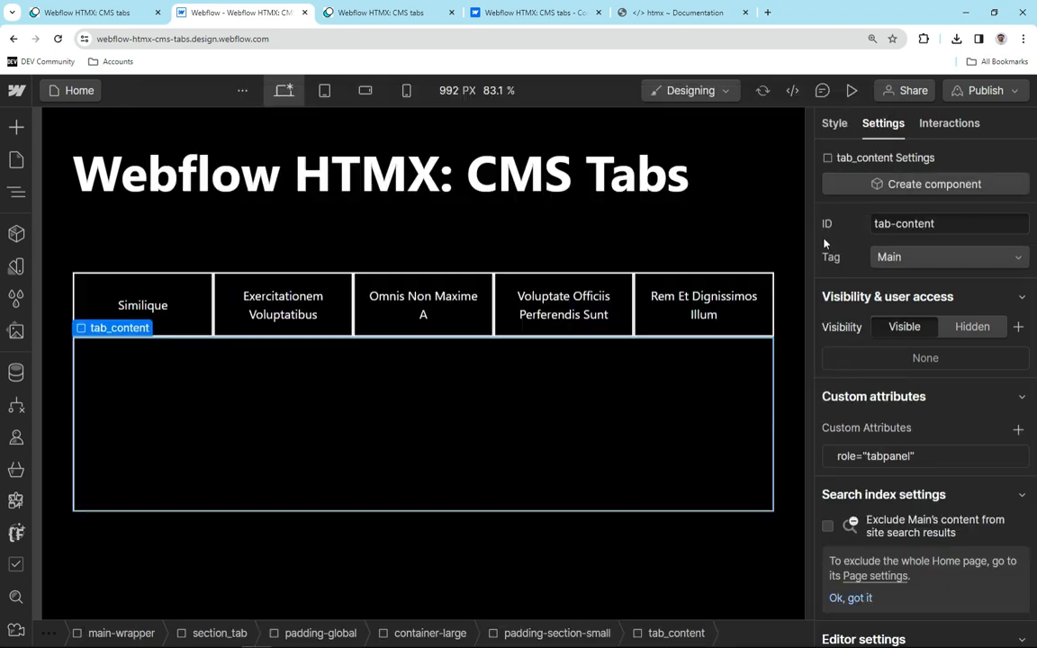
- Check the tab_content block's ID on the Tabs Template page and publish the site again
click(16, 159)
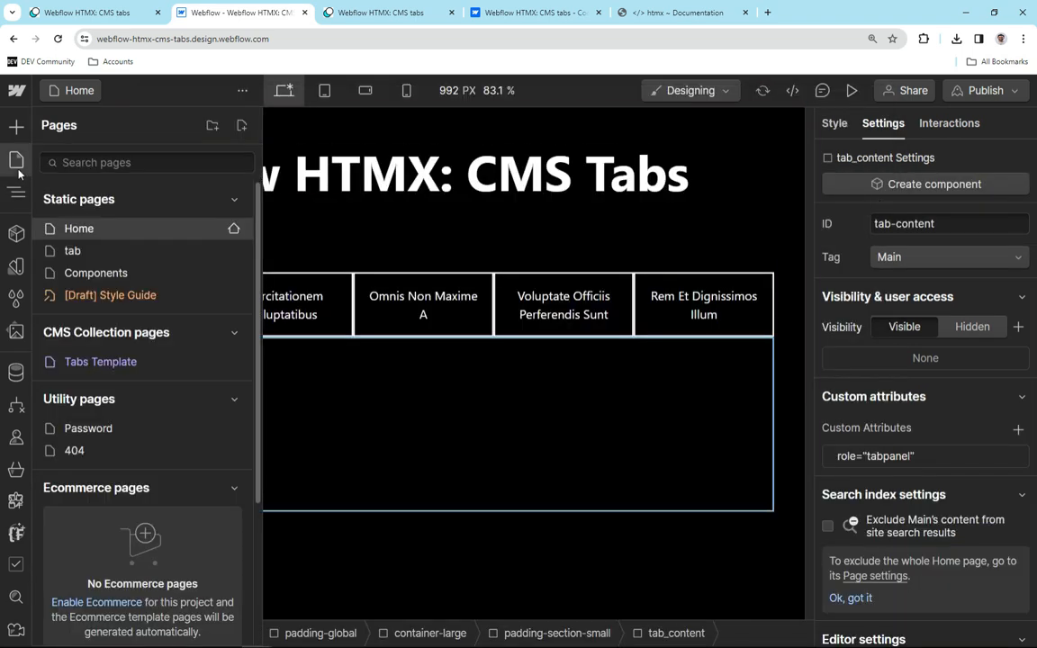
click(125, 364)
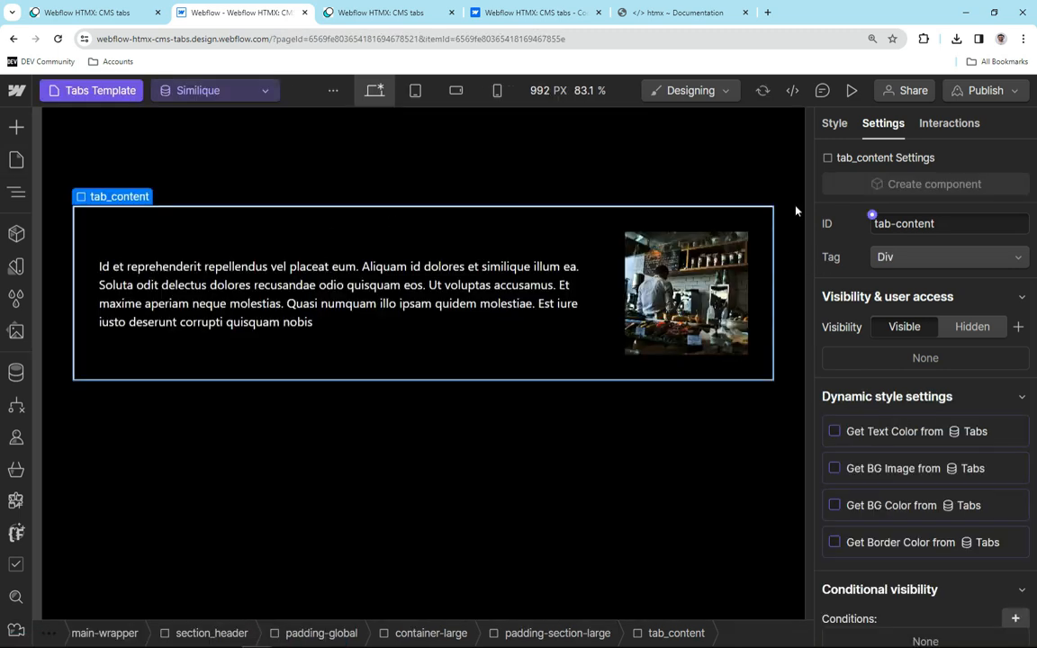
click(985, 90)
click(936, 355)
- Test the published page by switching between several CMS tabs and viewing the content each one loads
click(378, 13)
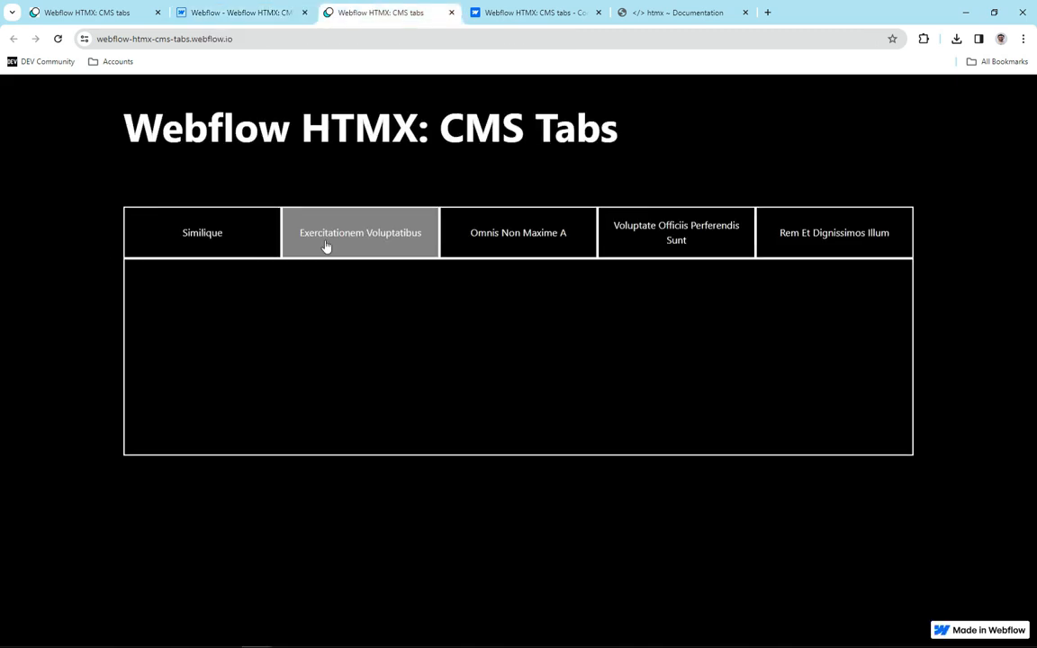
click(326, 246)
click(203, 256)
click(376, 245)
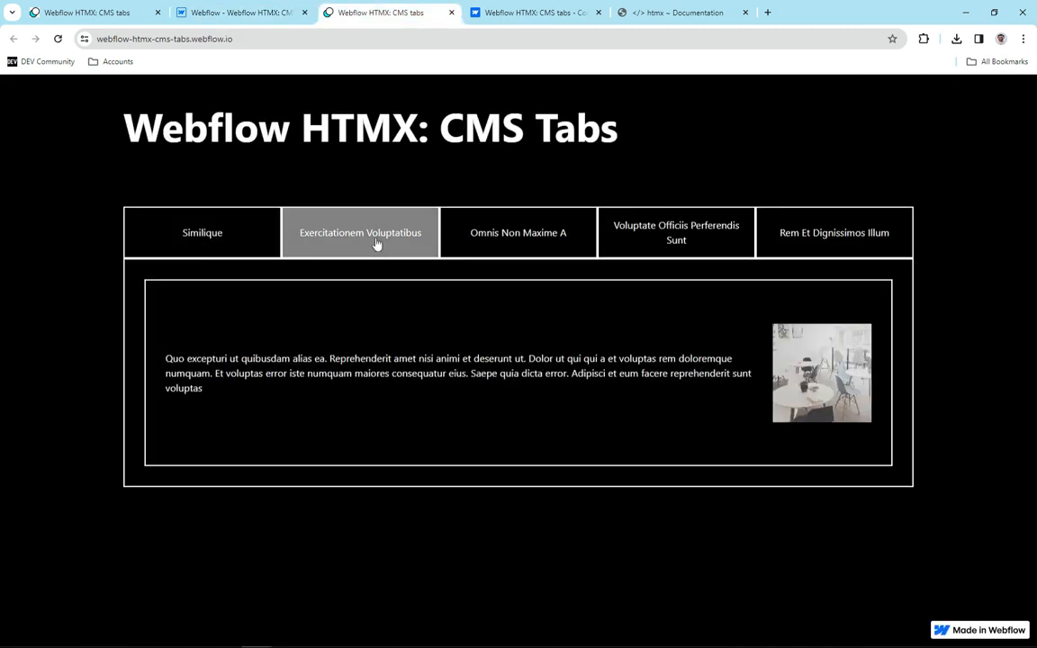
click(676, 236)
click(189, 243)
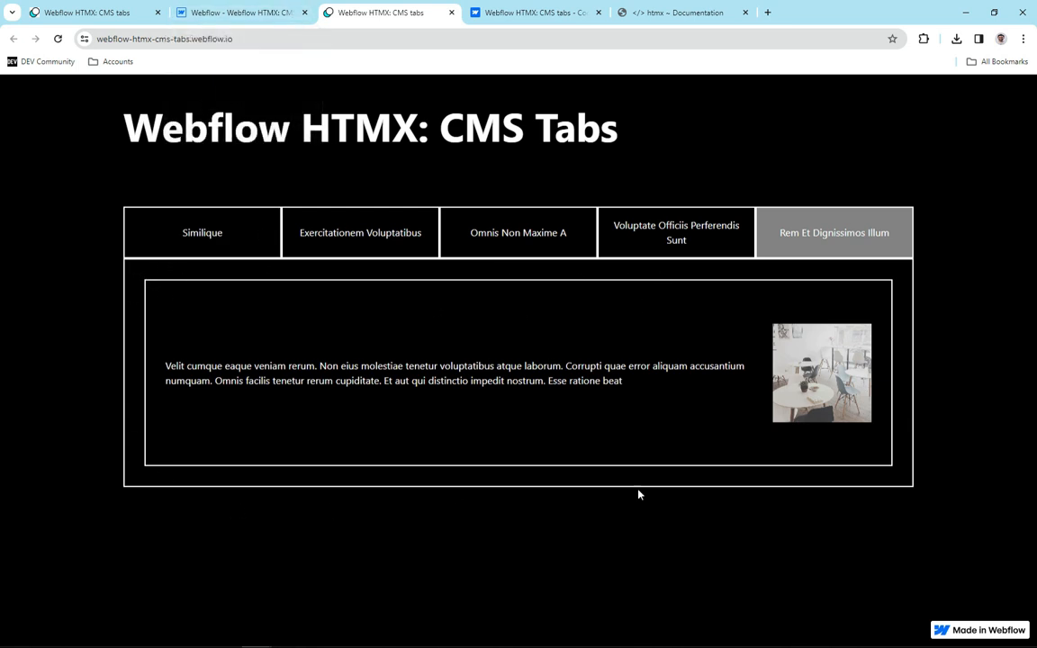
- Back in the Designer, add hx-swap="outerHTML" to the button code in the tab_embed element and publish the site
click(199, 11)
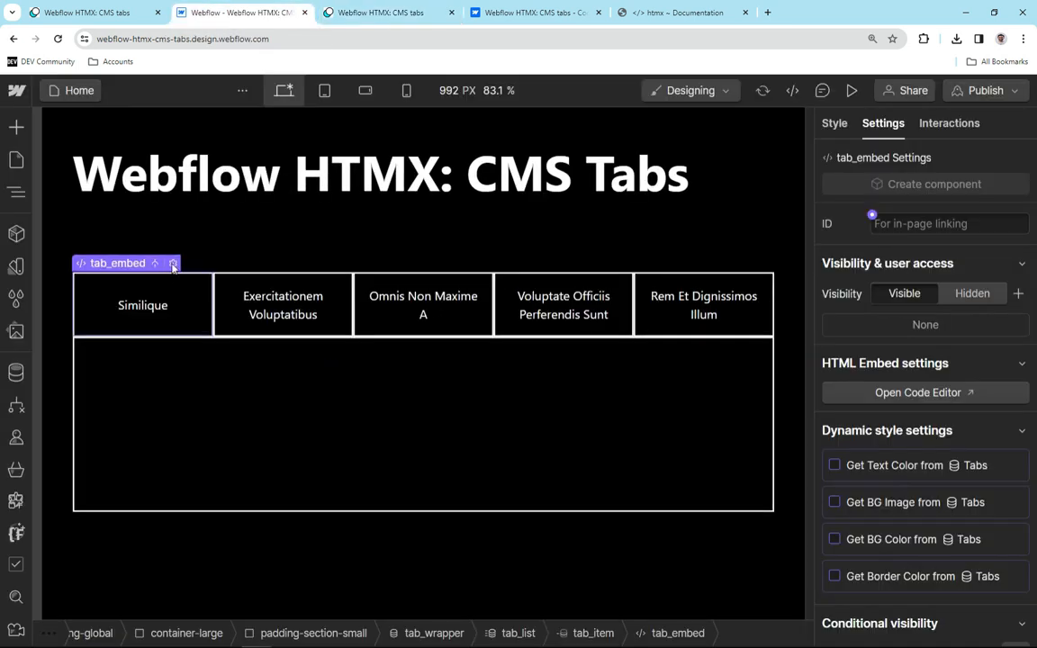
double_click(177, 285)
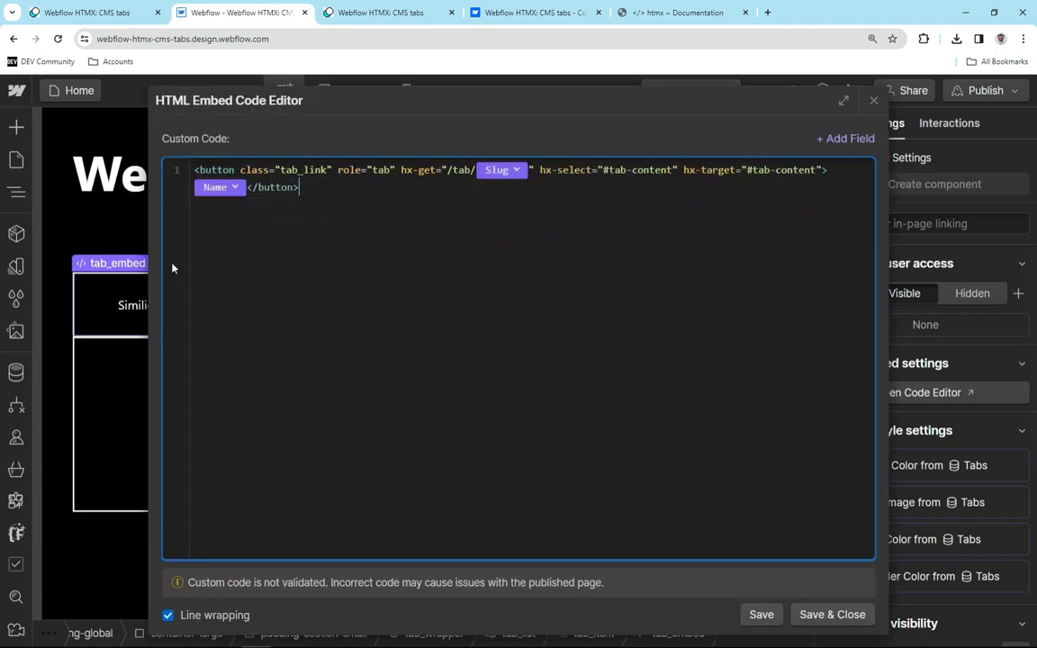
click(819, 169)
text(h)
text(x-swap)
text(="")
text(outerH)
text(TML)
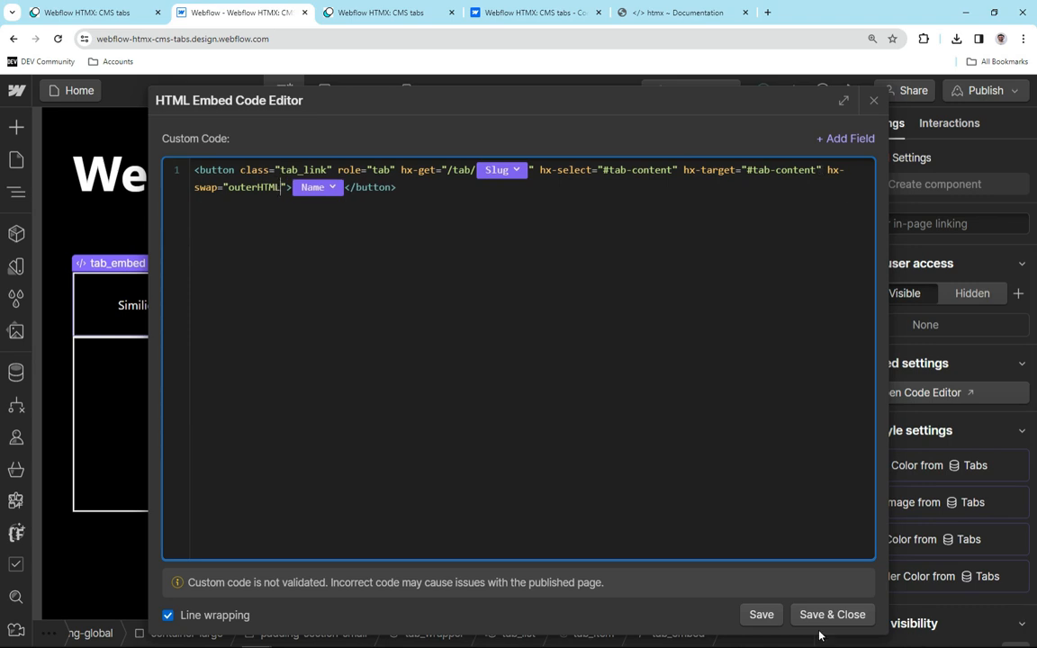
click(835, 617)
click(983, 93)
click(940, 368)
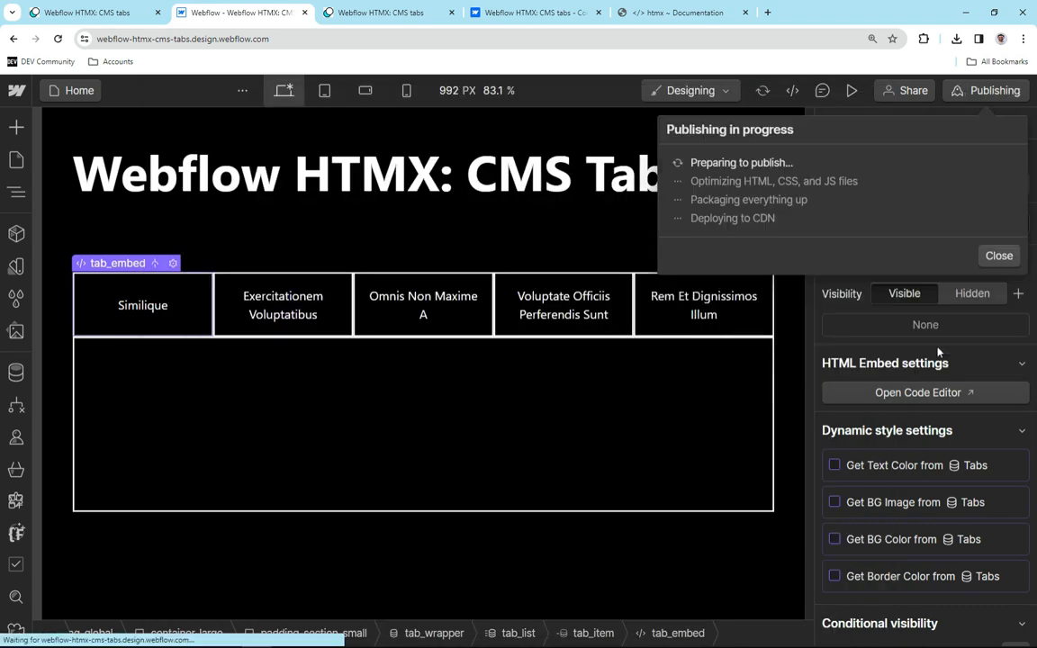
- Test the first three CMS tabs on the published page, reload it to view its initial panel, and load the Similique tab again
click(378, 11)
click(215, 231)
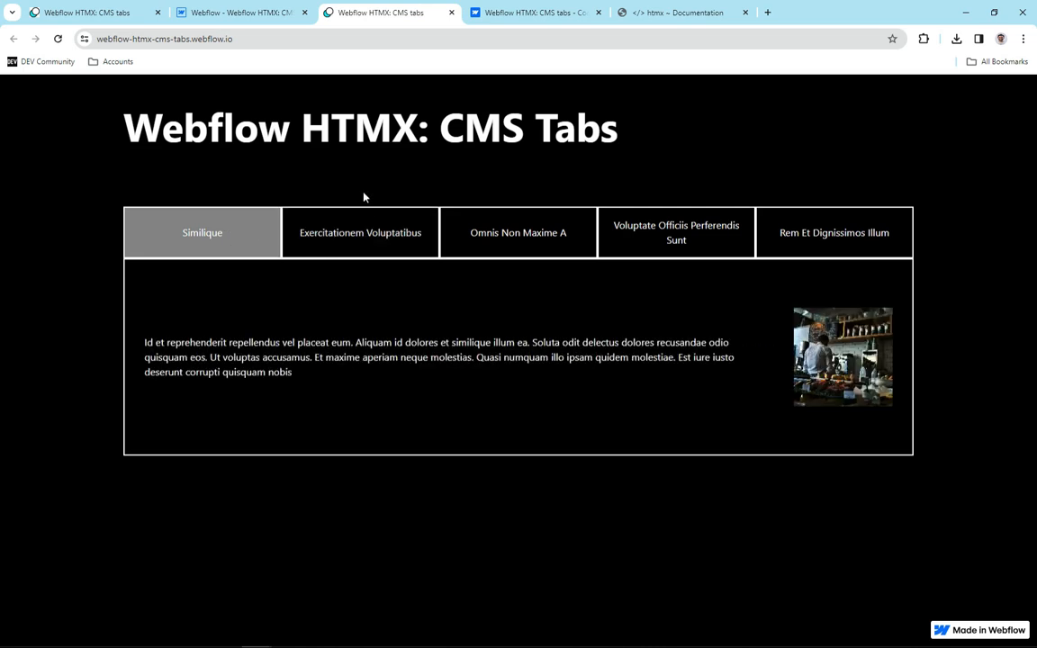
click(368, 236)
click(540, 241)
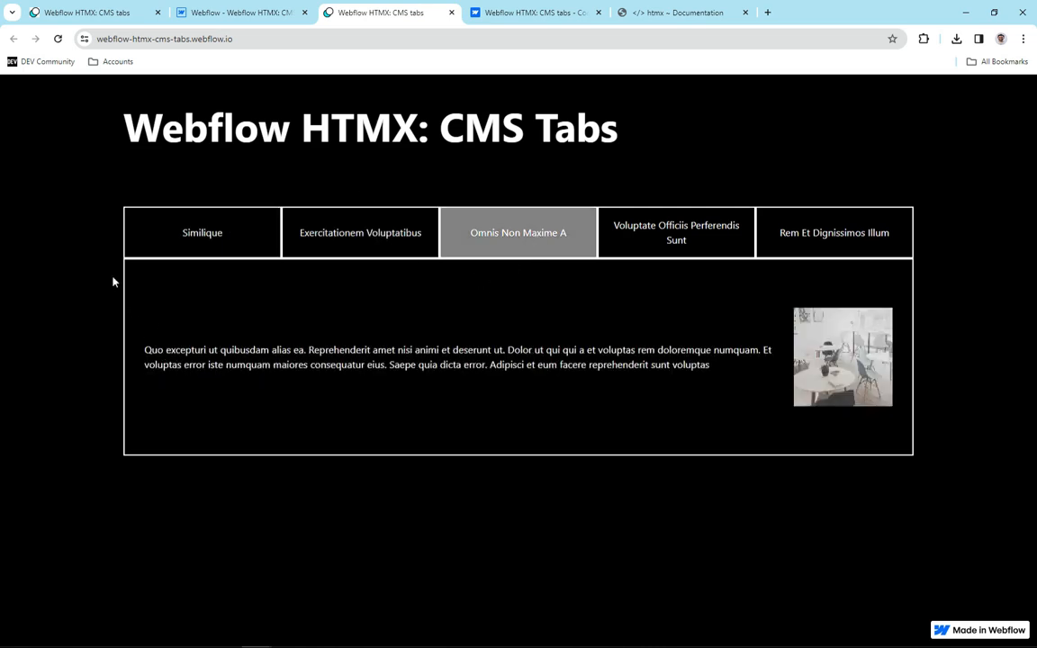
click(245, 16)
click(389, 15)
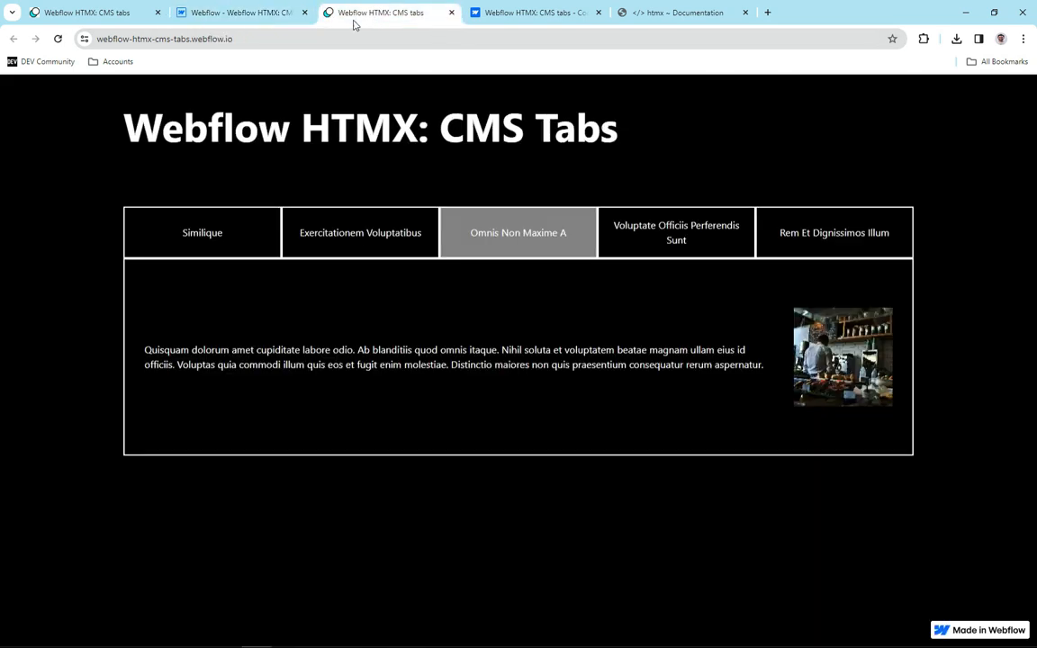
click(58, 39)
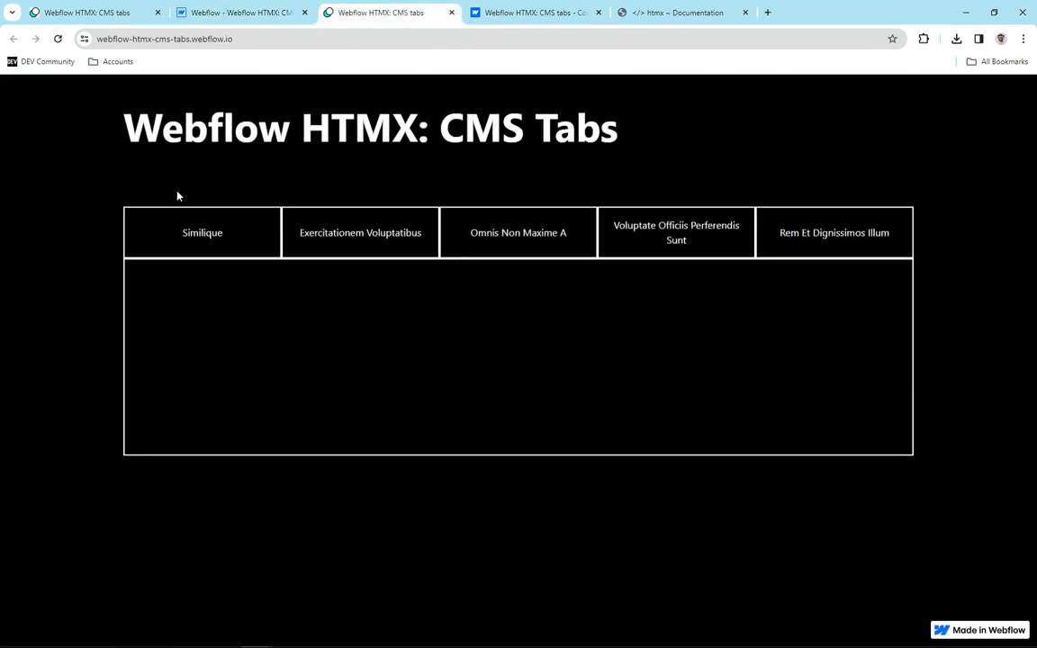
click(185, 245)
- Return to the Designer and add the custom attribute hx-get with value /tab/similique to the Home page's tab_content block
key(ctrl+Page_Up)
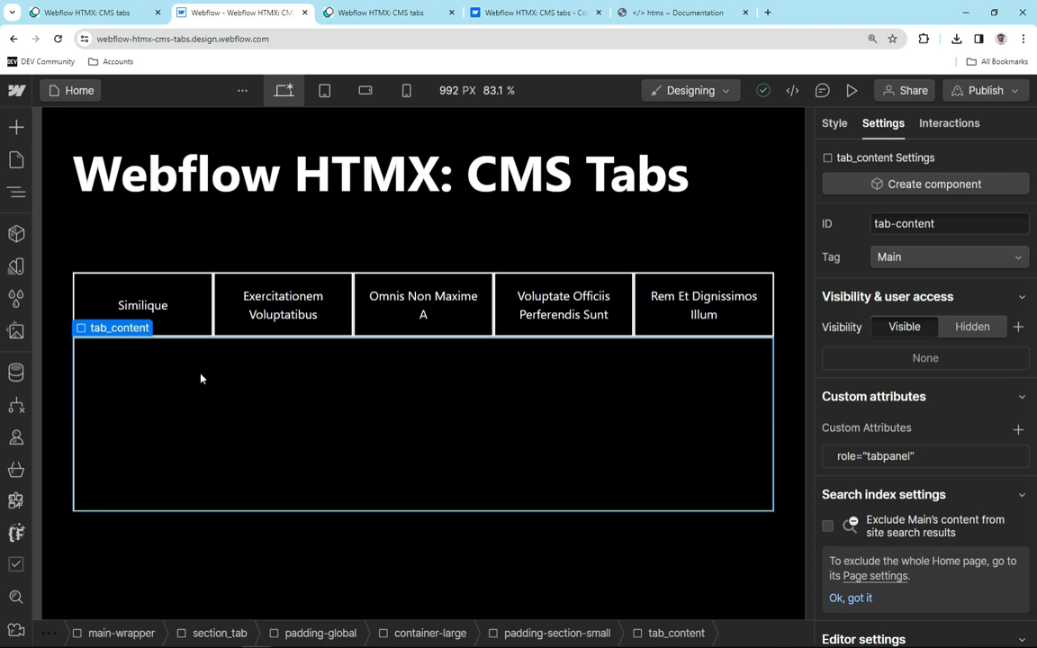
click(1018, 429)
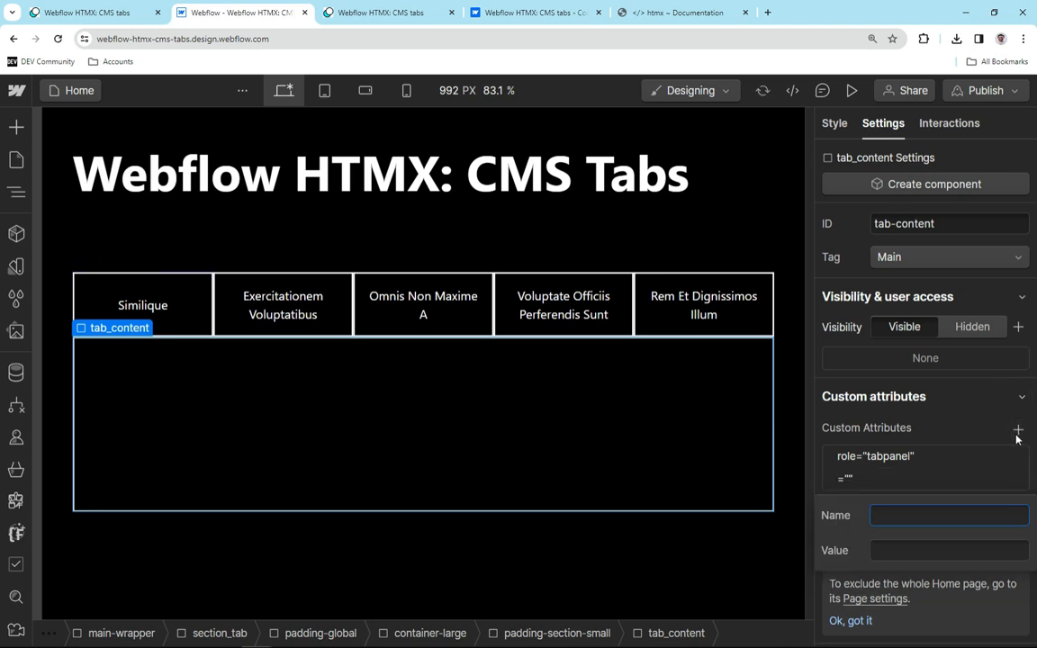
text(hx-get)
key(Tab)
text(/tab/)
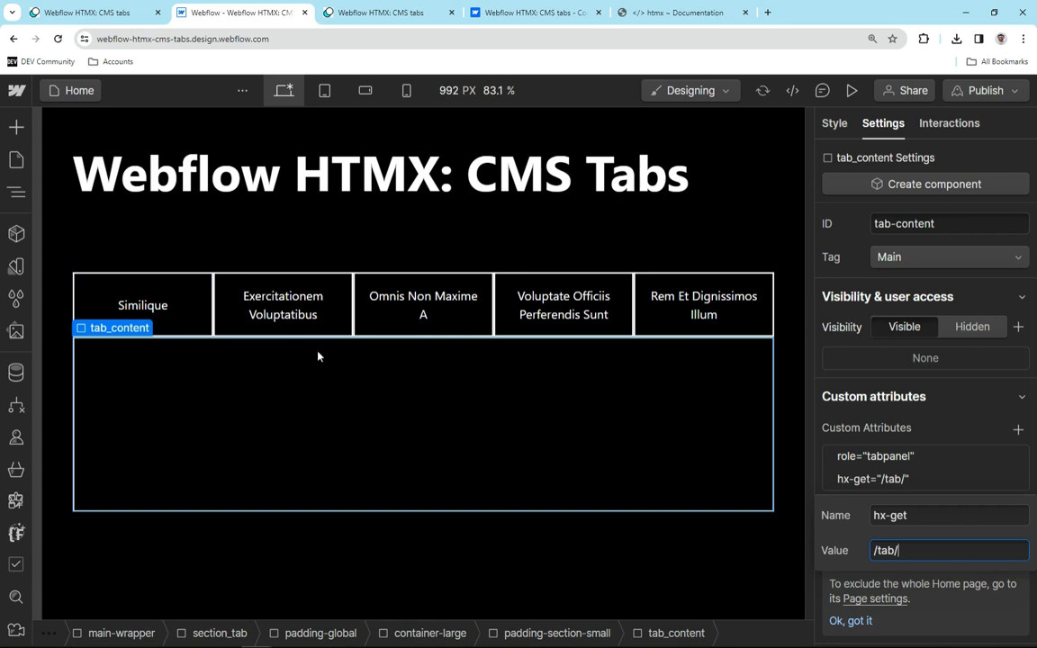
text(siilique)
click(908, 549)
text(m)
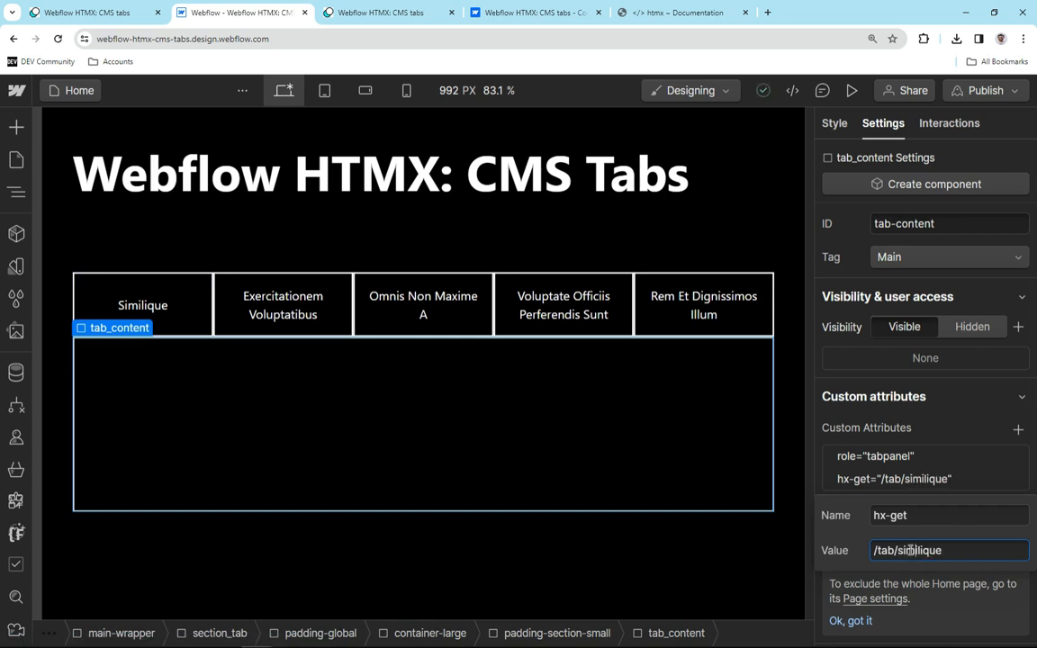
key(Return)
- Add the custom attributes hx-select and hx-target to the tab_content block, each with the value #tab-content
text(hx-select)
key(Tab)
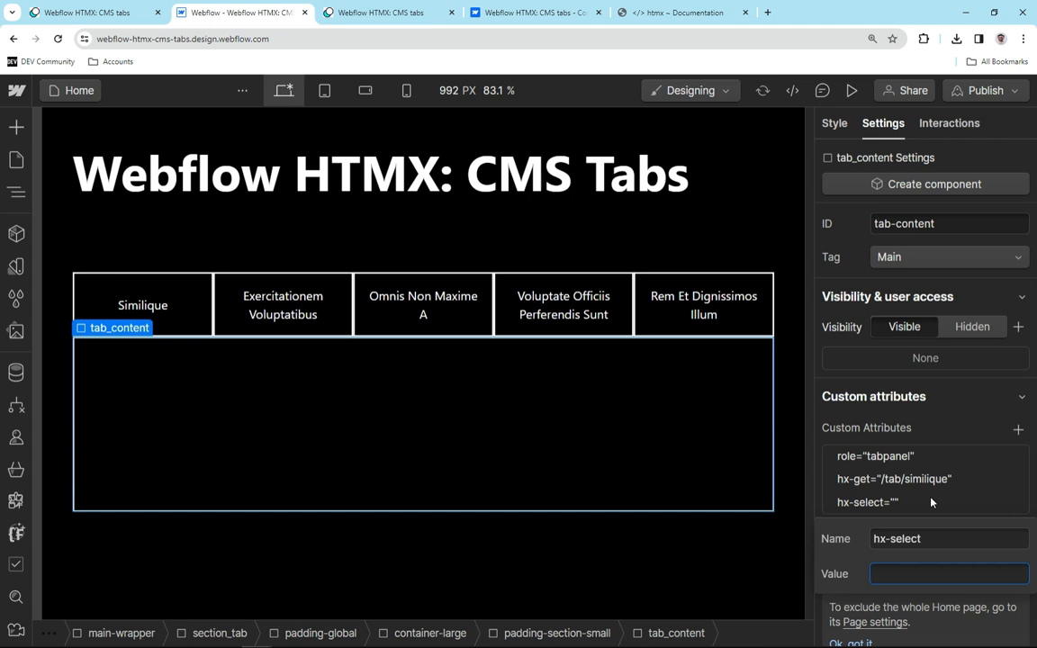
text(#tab-content)
key(Return)
click(1017, 430)
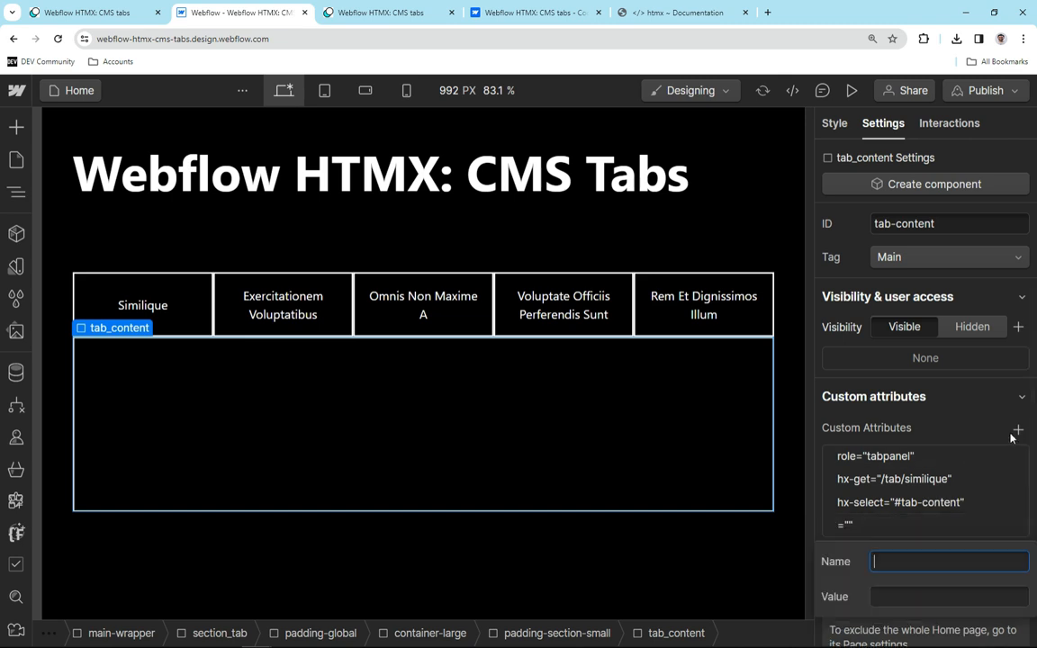
text(hx-target)
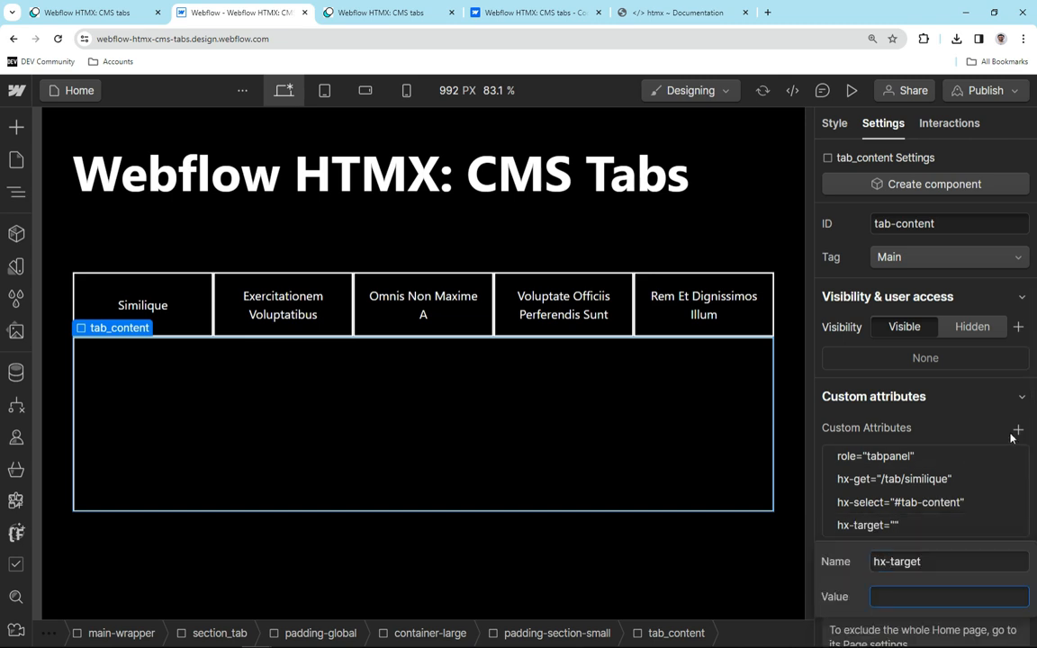
key(Tab)
text(#tab-content)
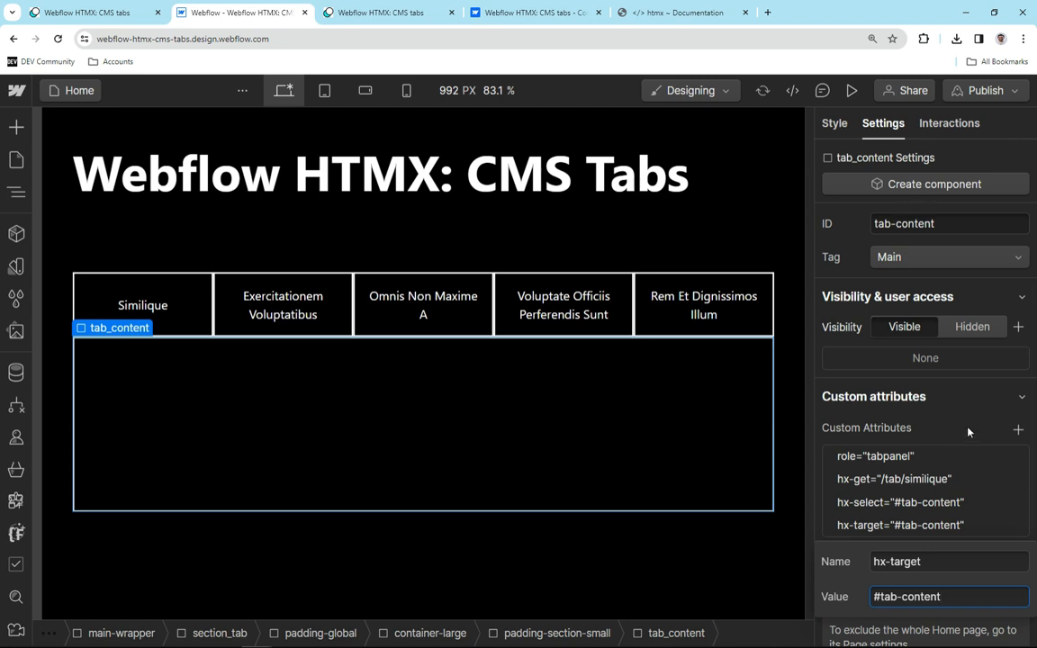
- Add the custom attribute hx-swap with the value outerHTML to the tab_content block
click(1018, 429)
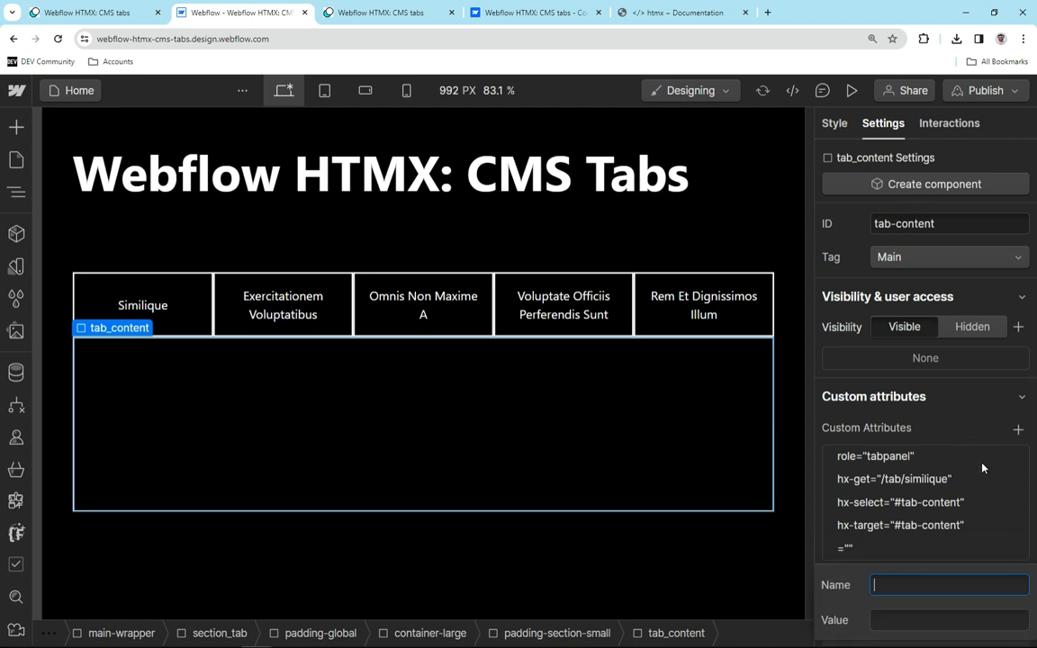
text(hx-swap)
key(Tab)
text(out)
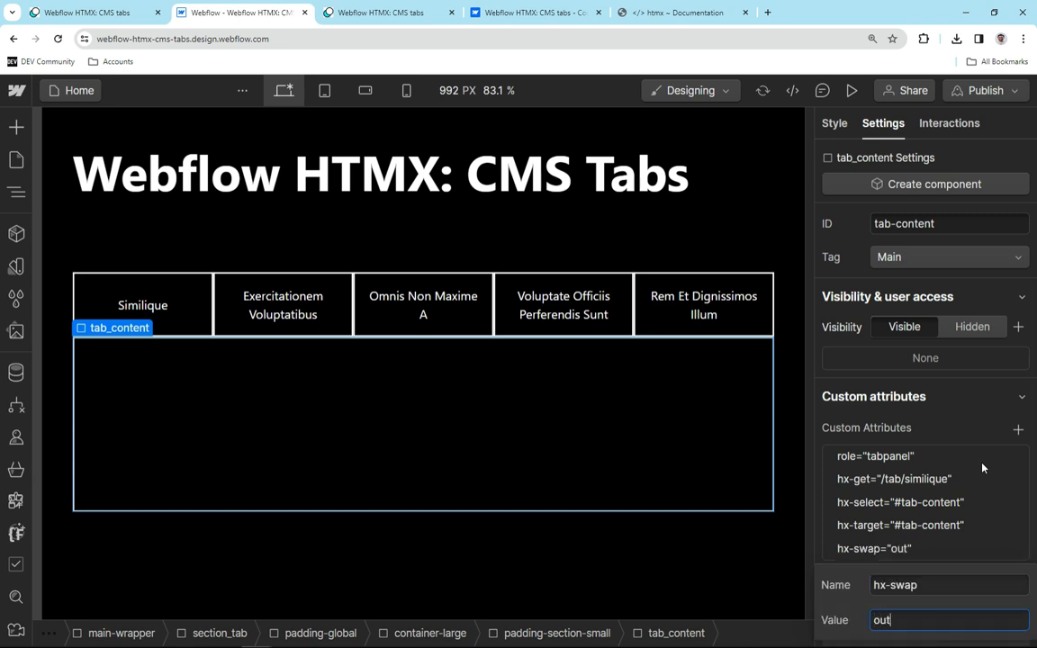
text(erHTML)
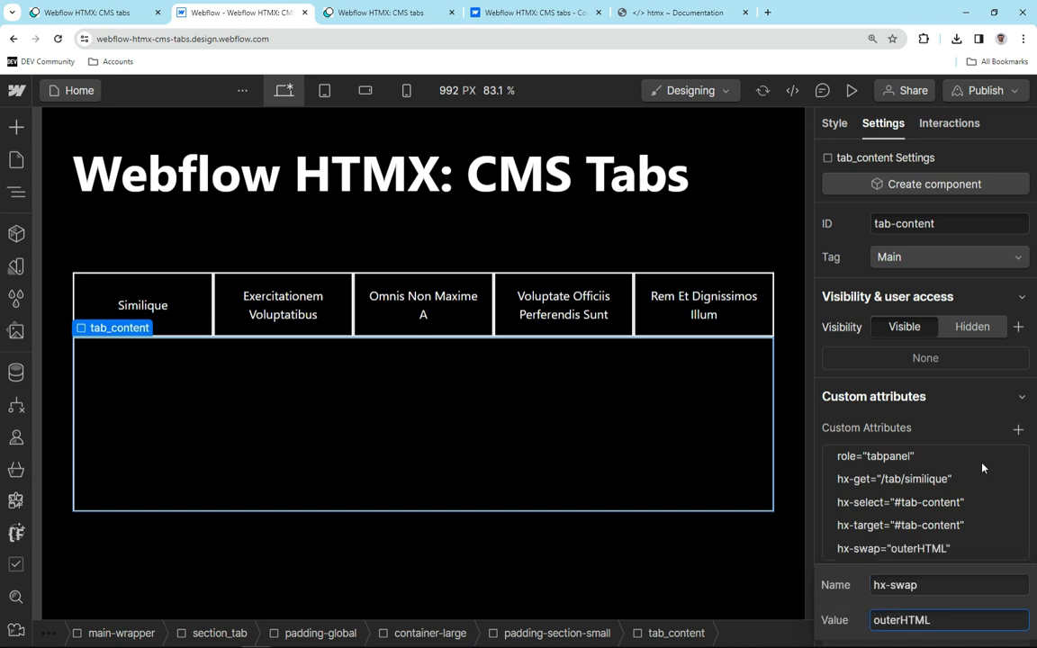
click(949, 420)
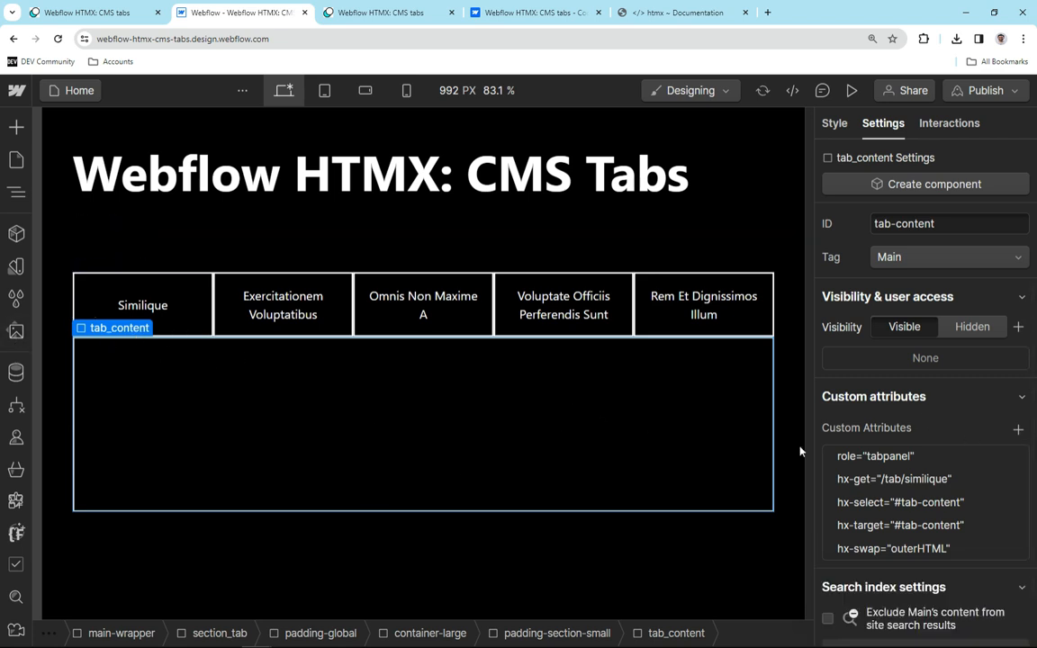
- Add the custom attribute hx-trigger with the value load to the tab_content block and publish the site to the staging domain
click(1018, 429)
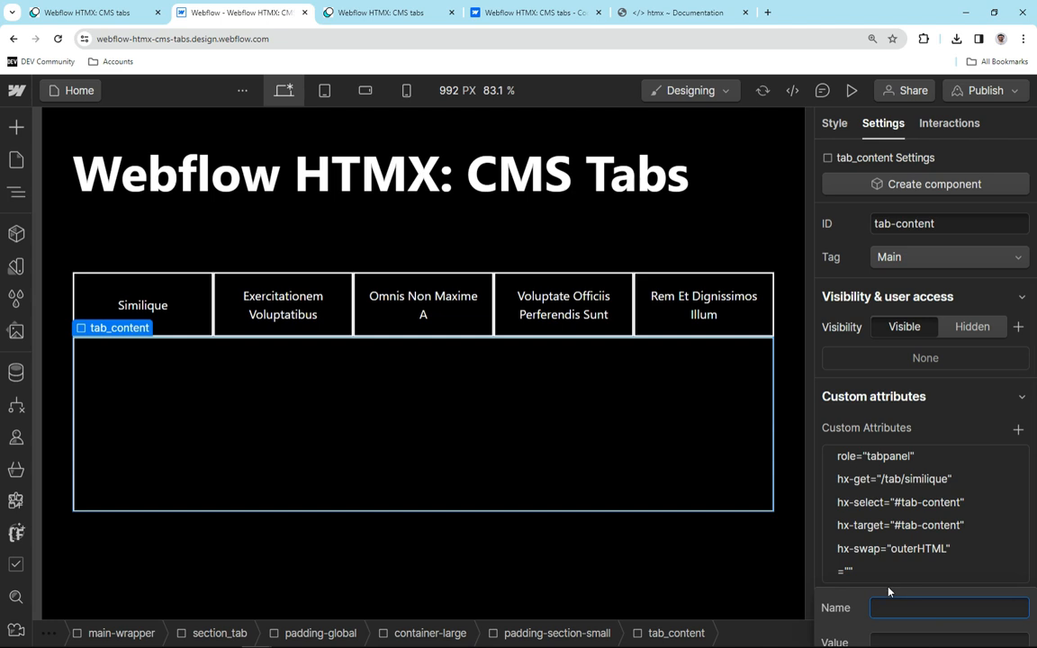
text(hx-trigger)
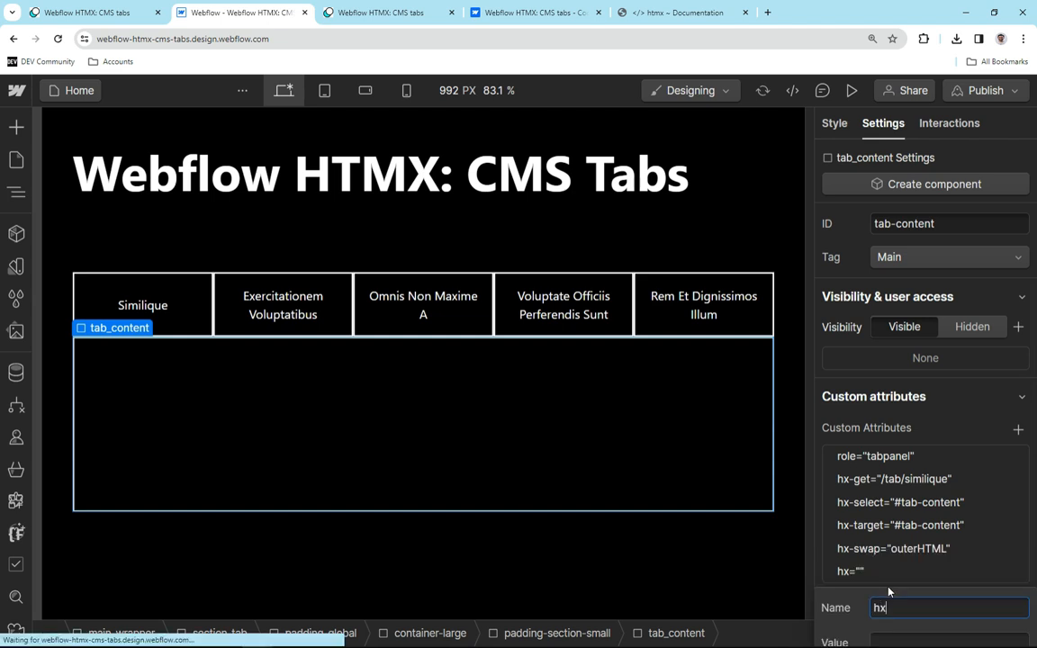
key(Tab)
text(load)
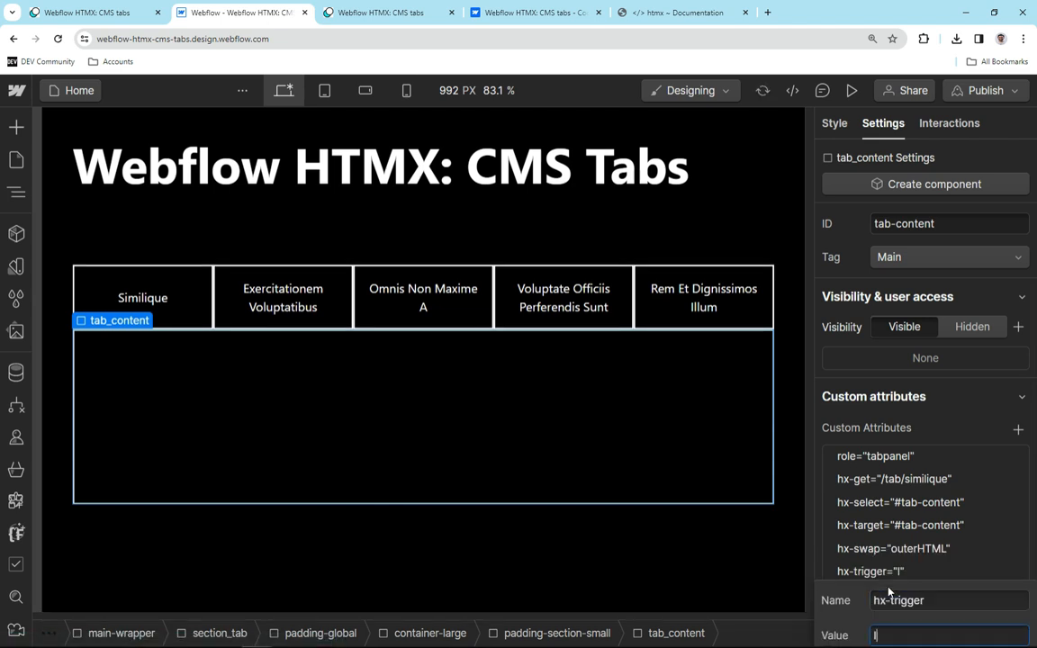
key(Return)
key(shift+p)
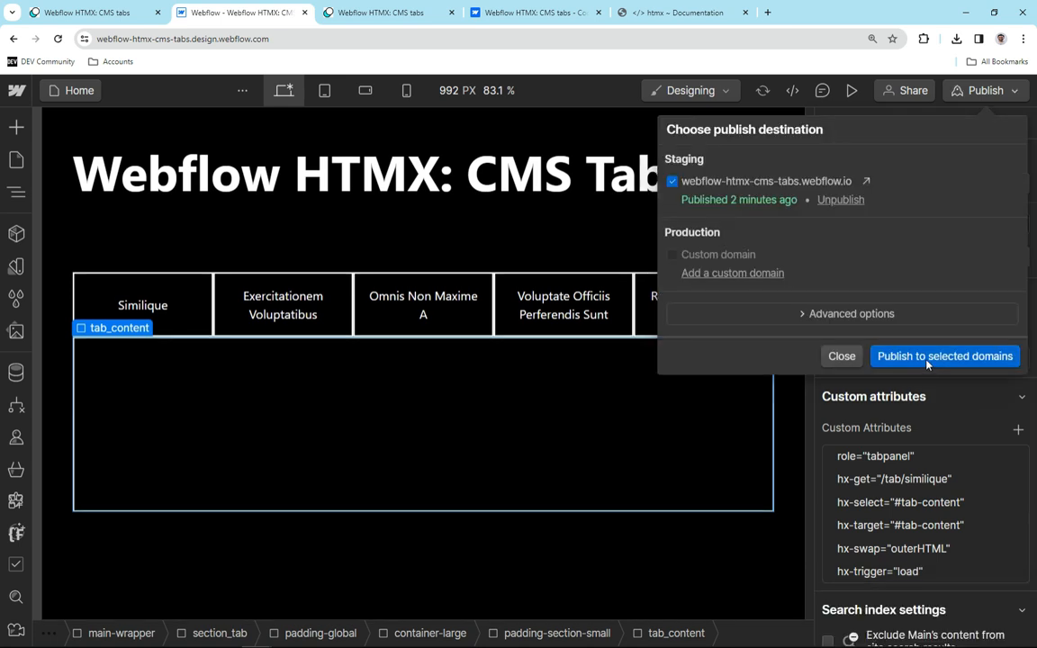
click(926, 356)
- Reload the published page to check the panel's initial content, and test the Omnis Non Maxime A and Similique tabs
click(401, 13)
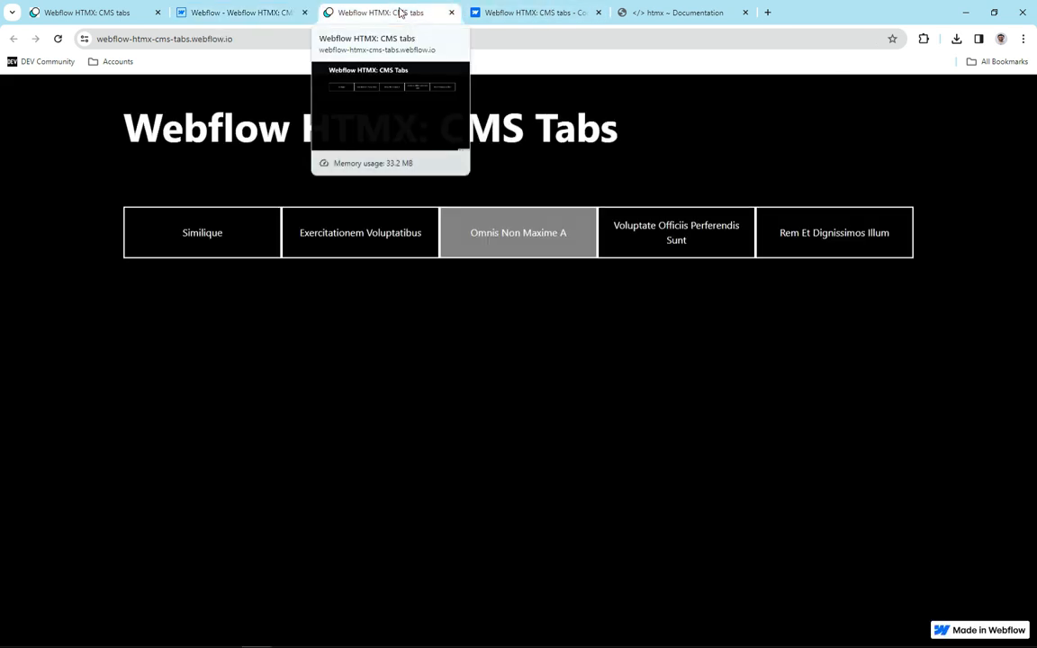
click(57, 40)
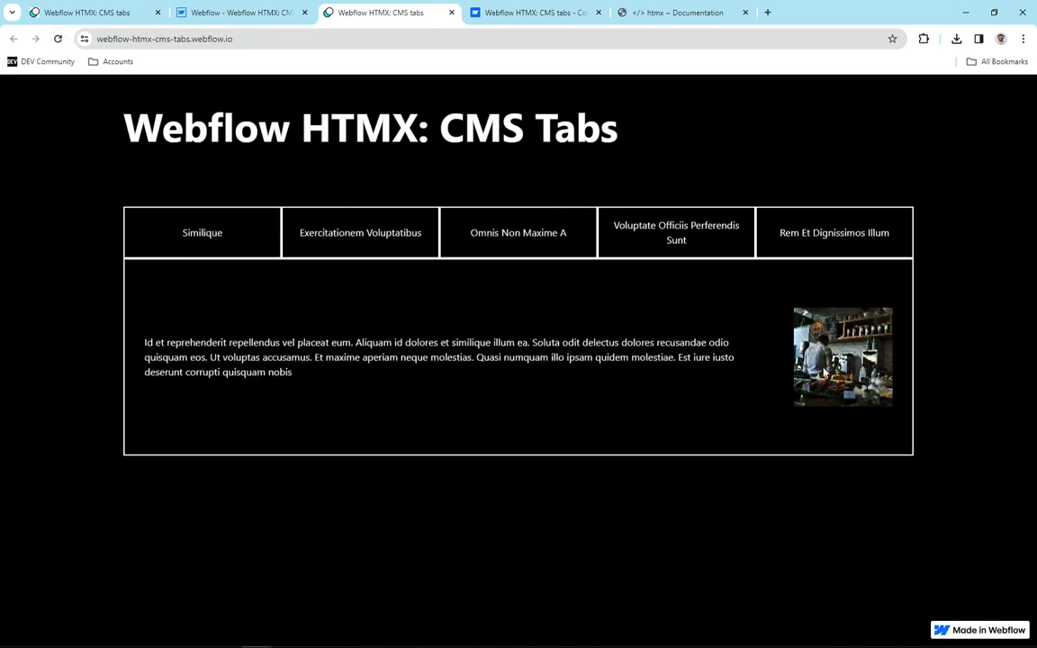
click(457, 236)
click(228, 226)
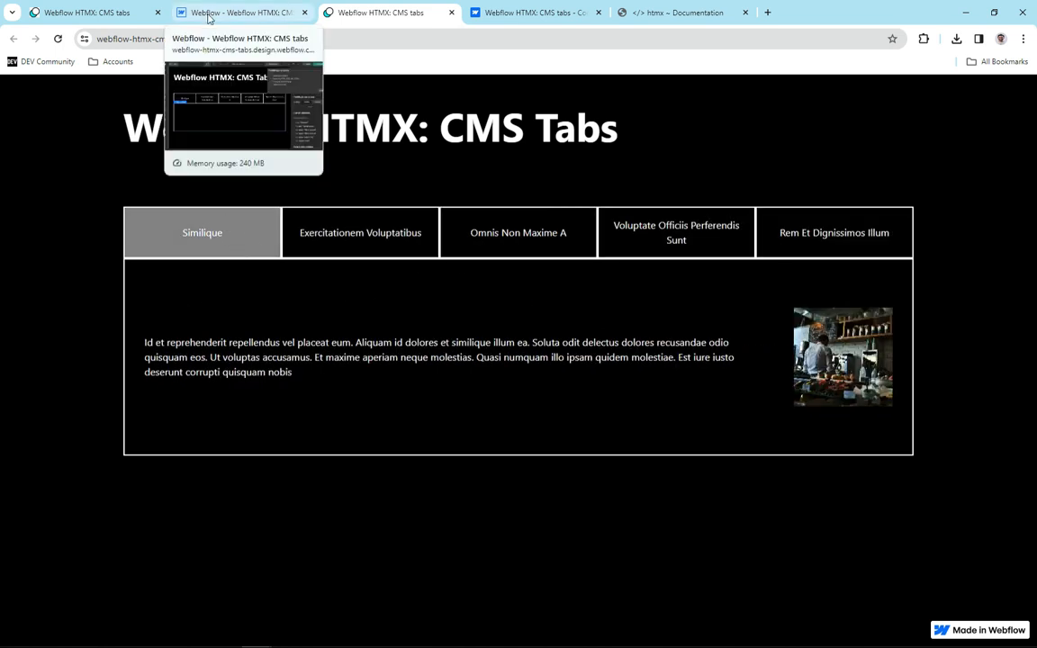